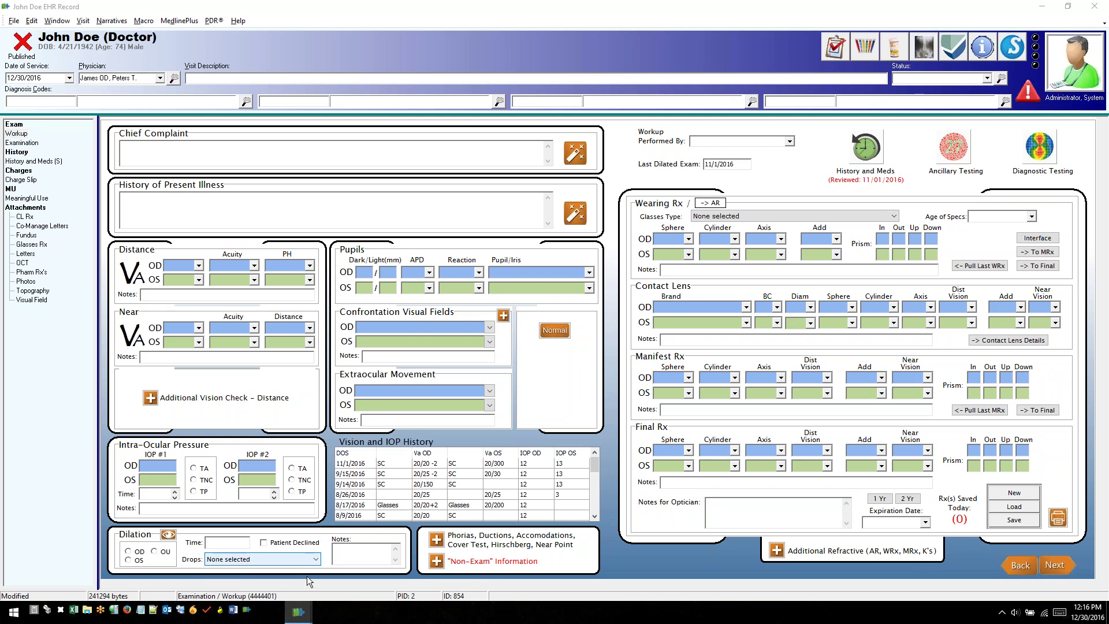
# Review the EHR options for new records in the staff properties and accept them
pyautogui.moveTo(298, 611)
pyautogui.click(185, 555)
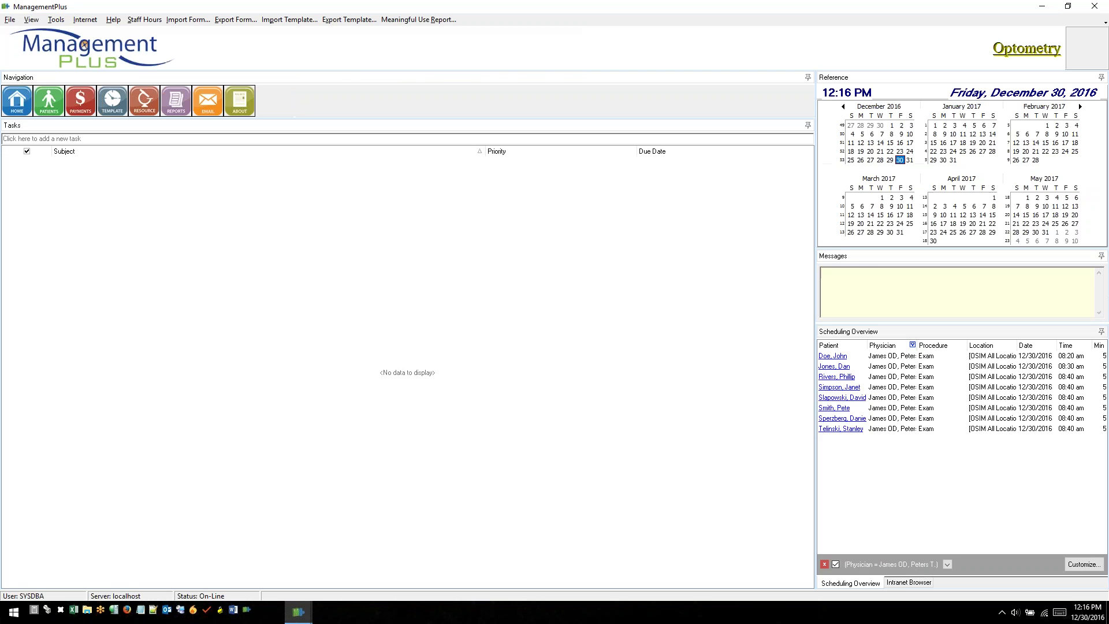
pyautogui.click(9, 20)
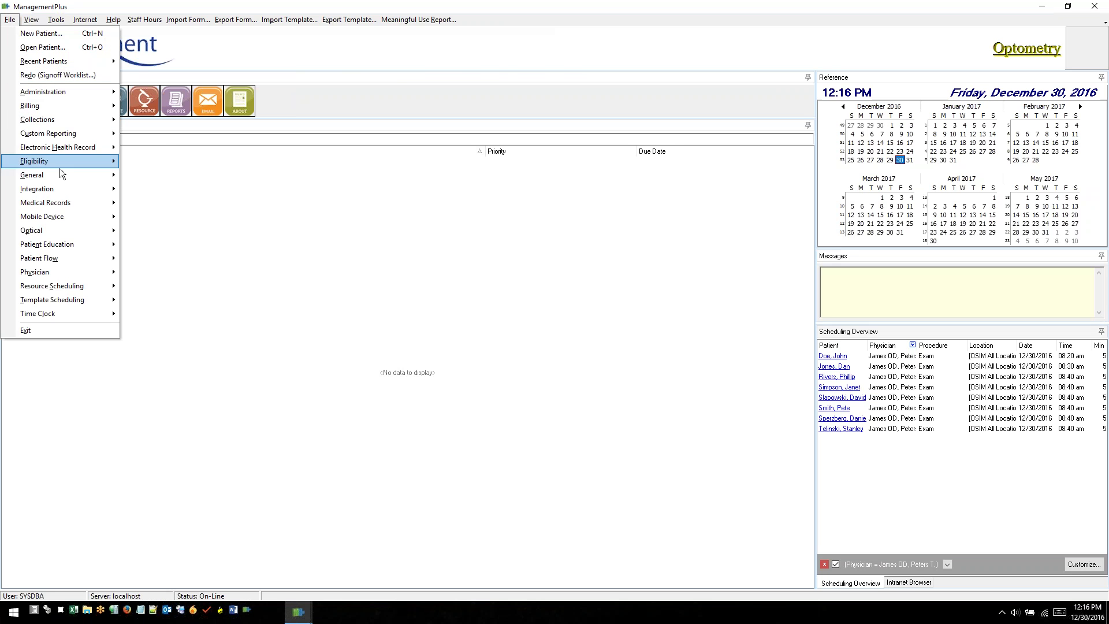
pyautogui.moveTo(58, 176)
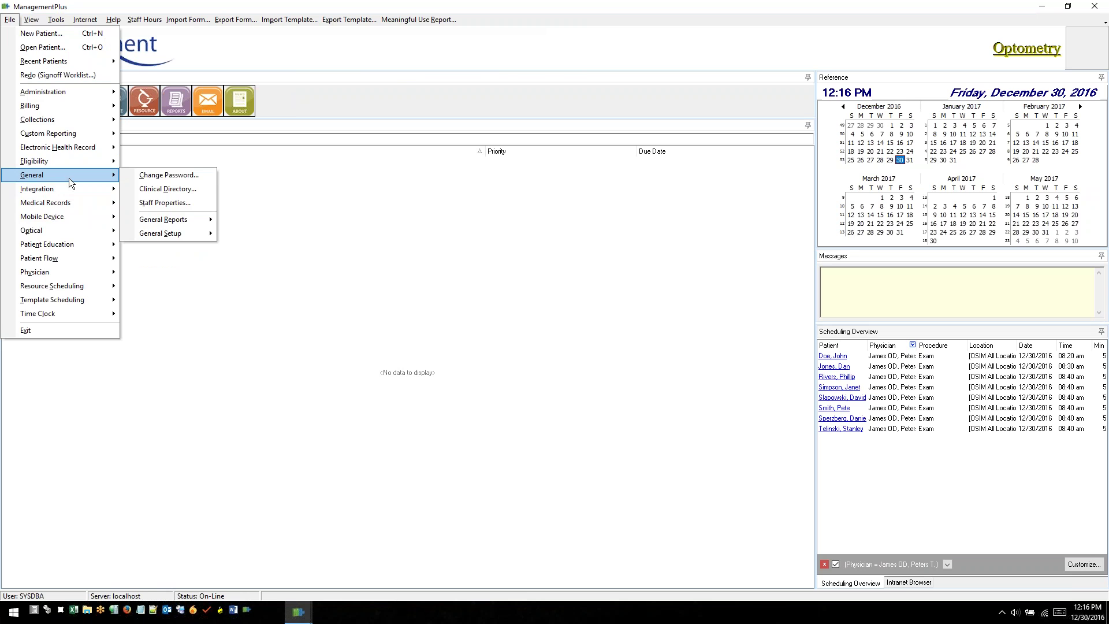
pyautogui.click(159, 203)
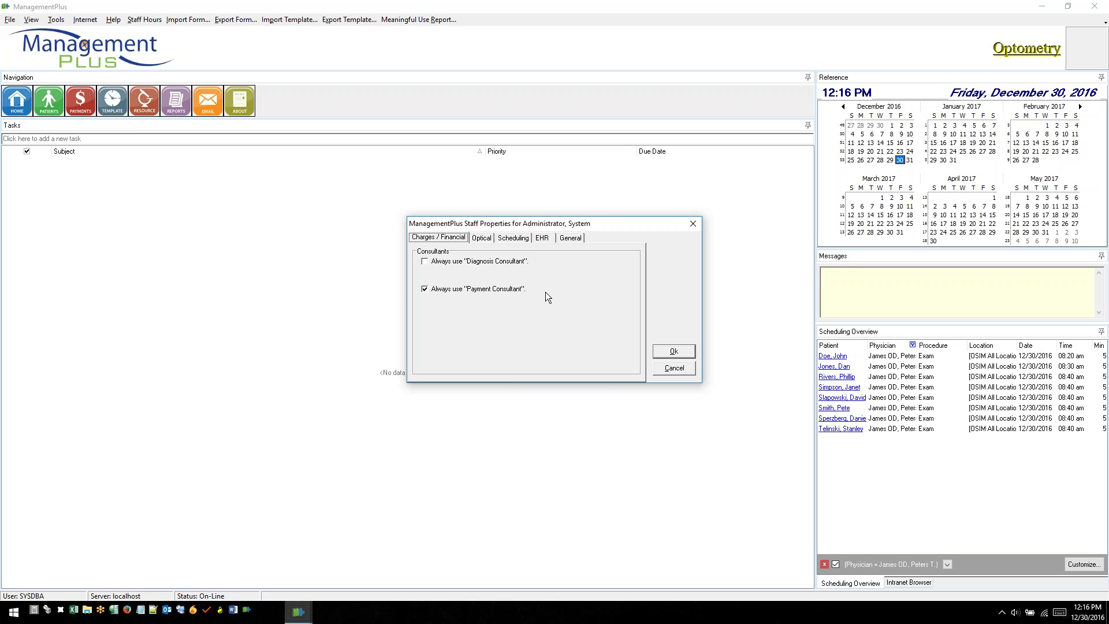
pyautogui.click(543, 240)
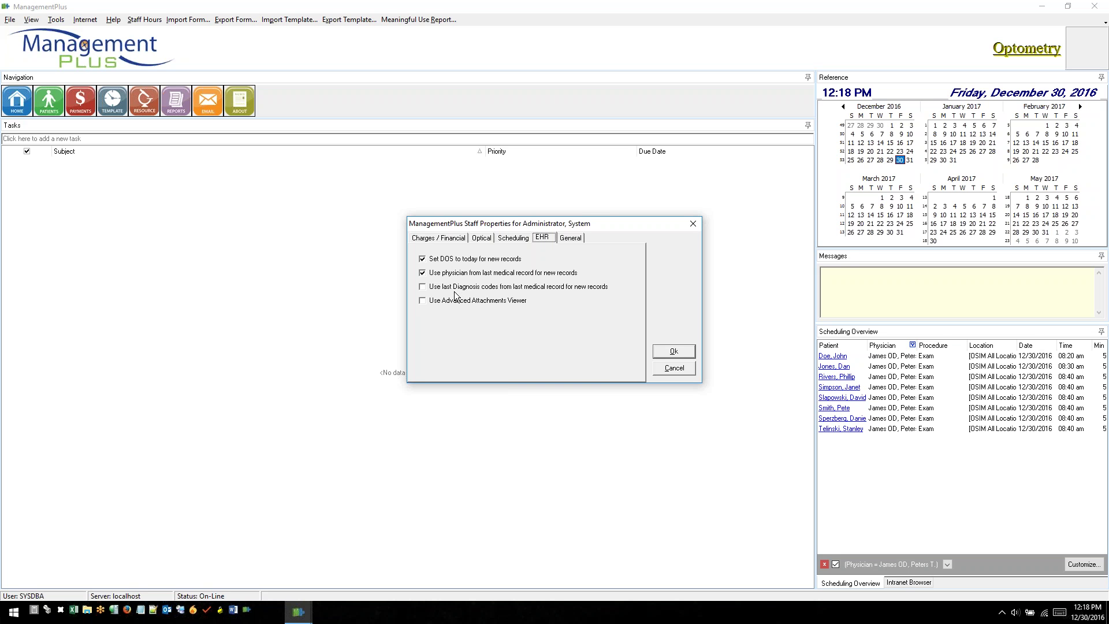
pyautogui.click(674, 350)
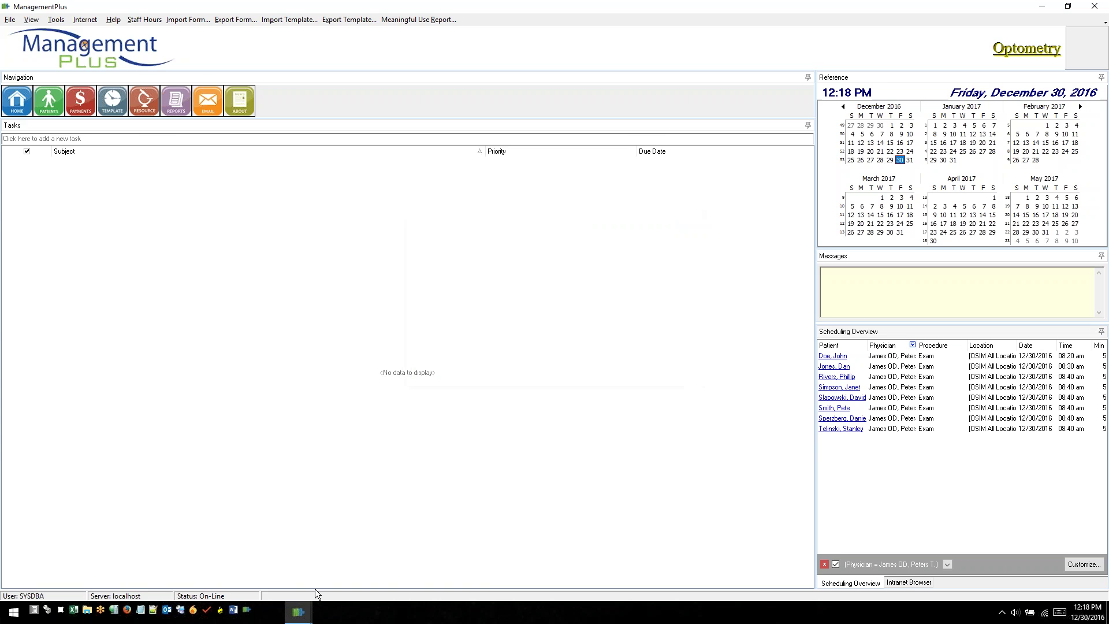
# Start a new task from the patient's EHR record, assigned to the system administrator and due 12/30/2016
pyautogui.moveTo(299, 612)
pyautogui.click(435, 572)
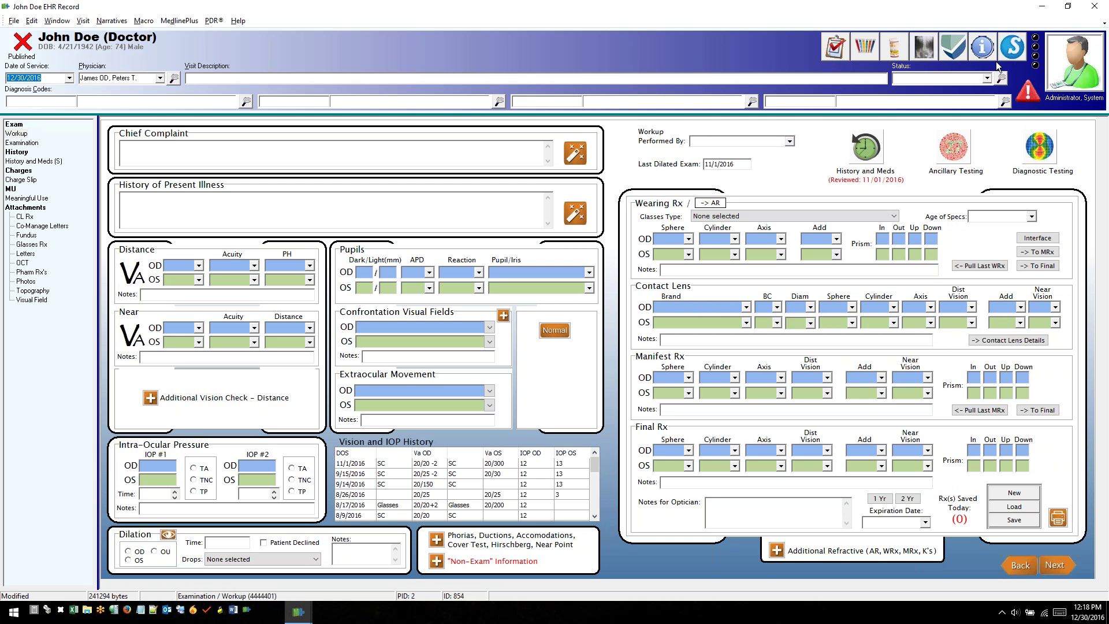
pyautogui.click(834, 52)
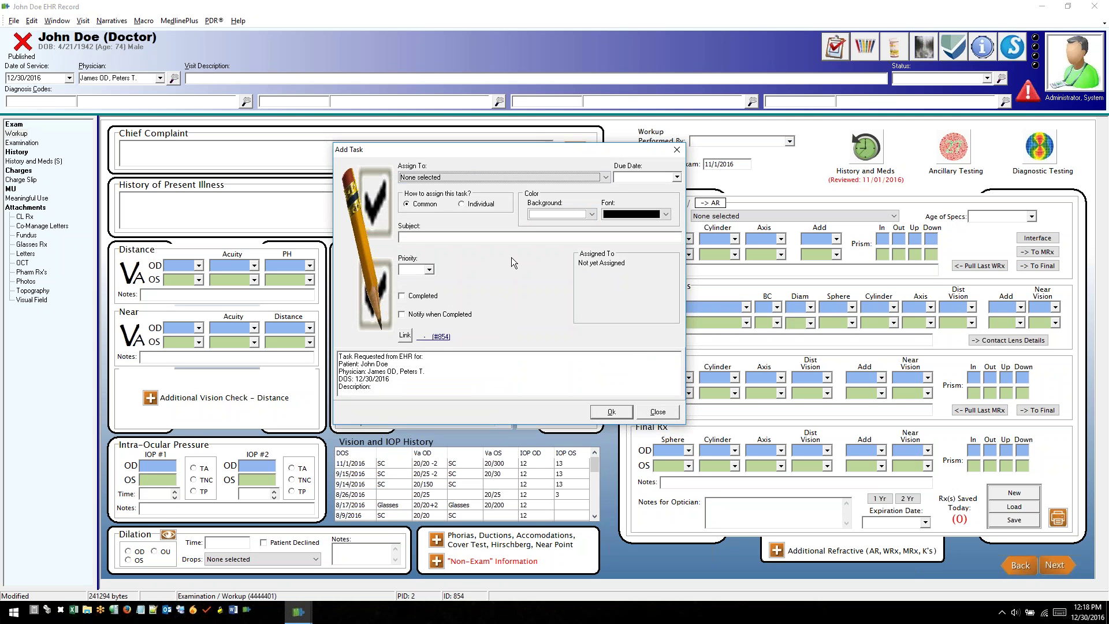
pyautogui.click(530, 175)
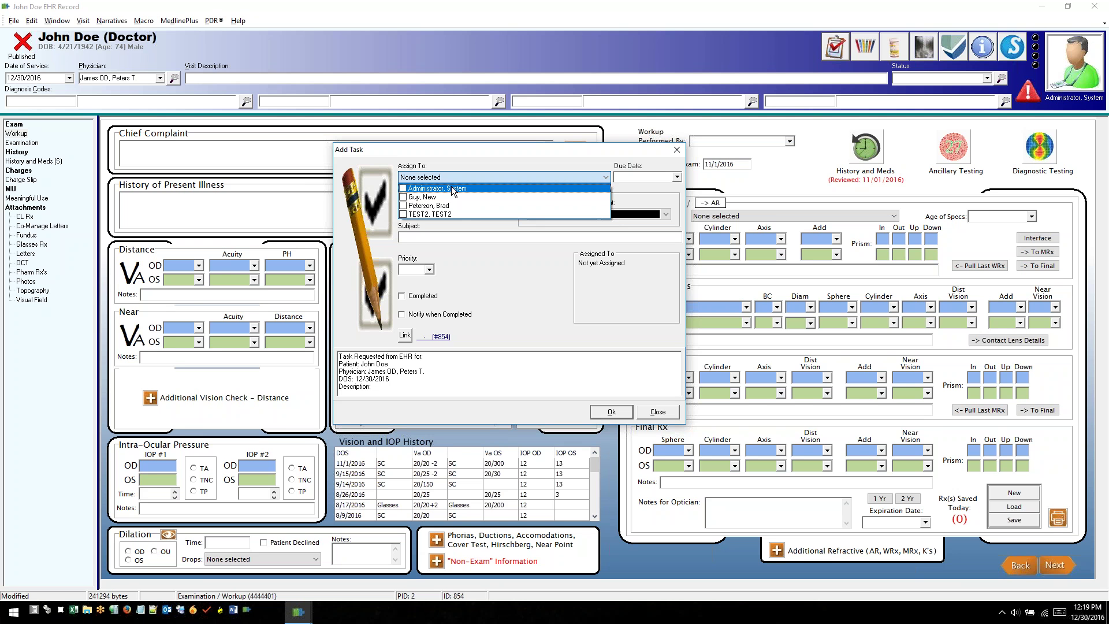
pyautogui.click(414, 190)
pyautogui.click(465, 259)
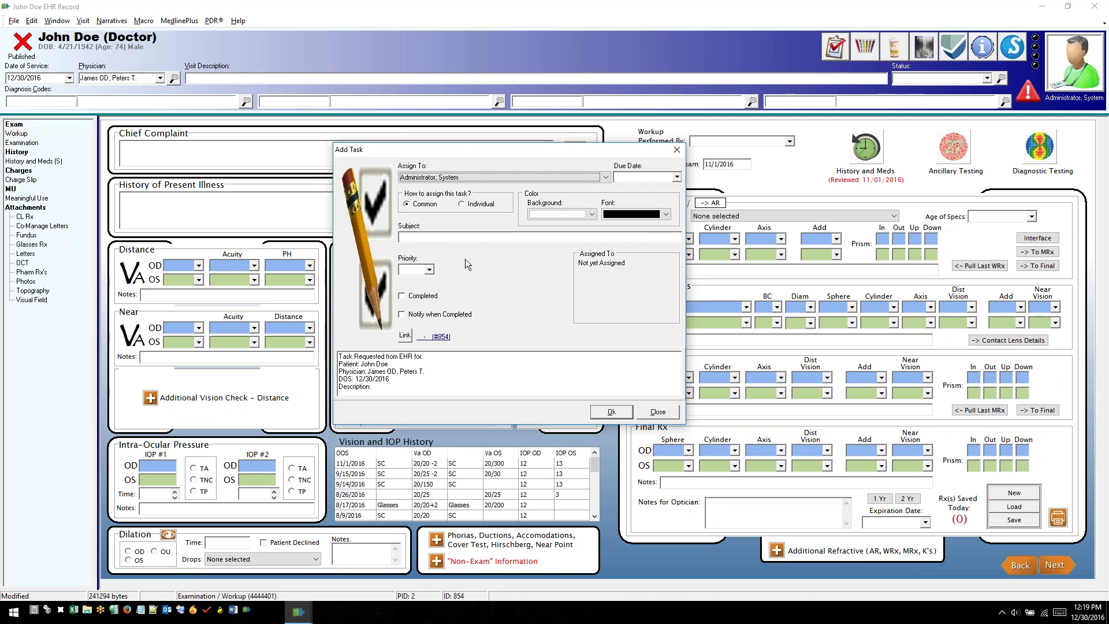
pyautogui.click(677, 178)
pyautogui.click(735, 271)
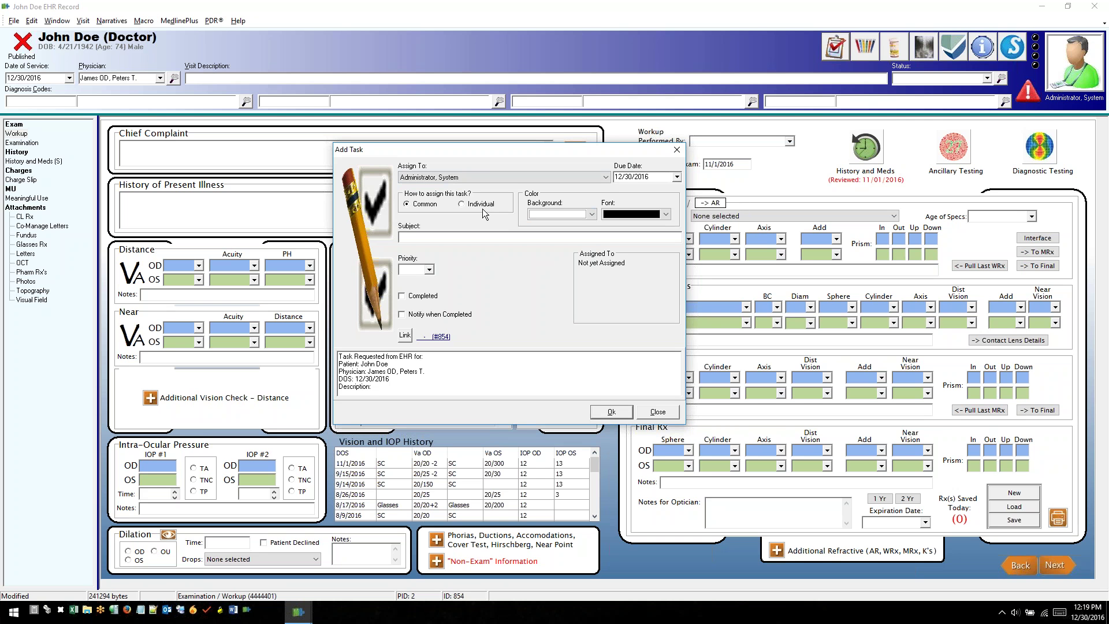
# Assign the three remaining staff members as well and enter the subject "Someone please call this patient and find out what is wrong."
pyautogui.click(529, 175)
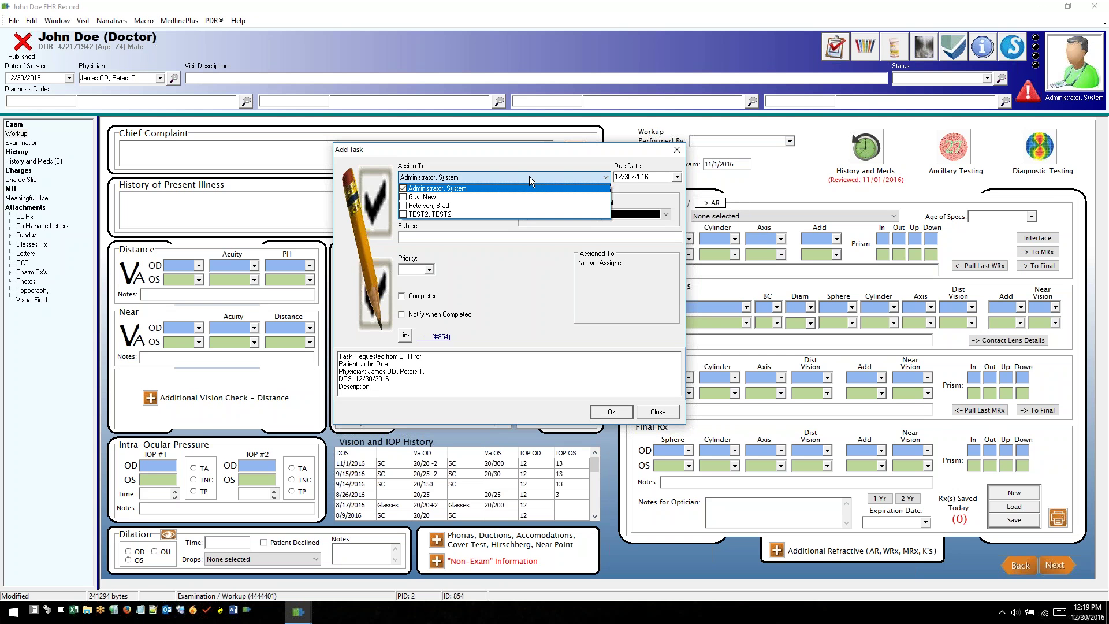
pyautogui.click(414, 198)
pyautogui.click(413, 207)
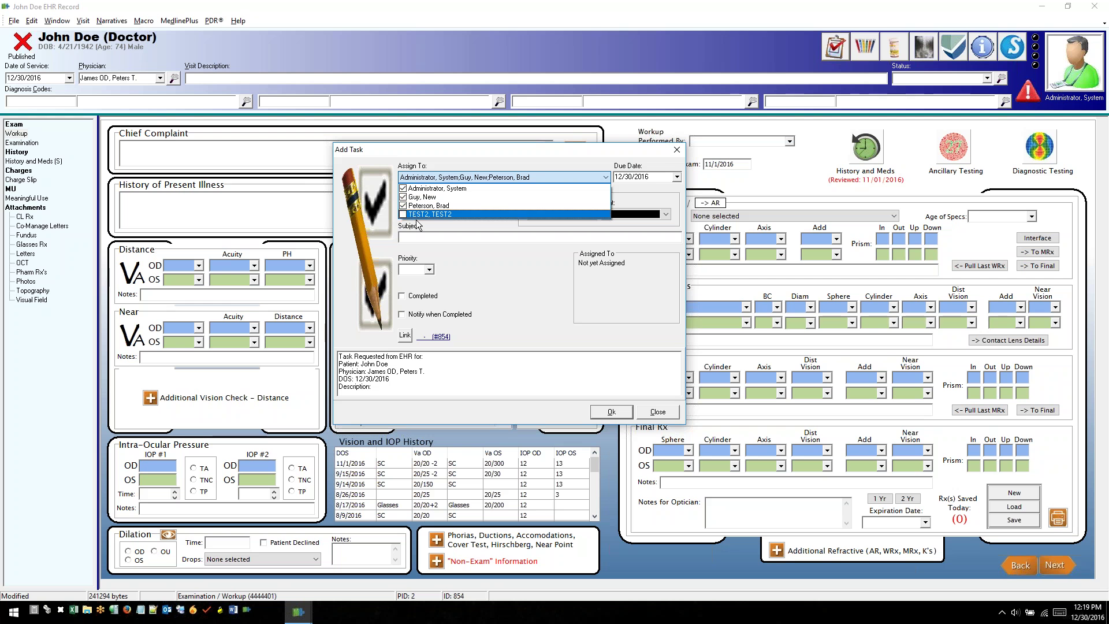
pyautogui.click(414, 214)
pyautogui.click(422, 240)
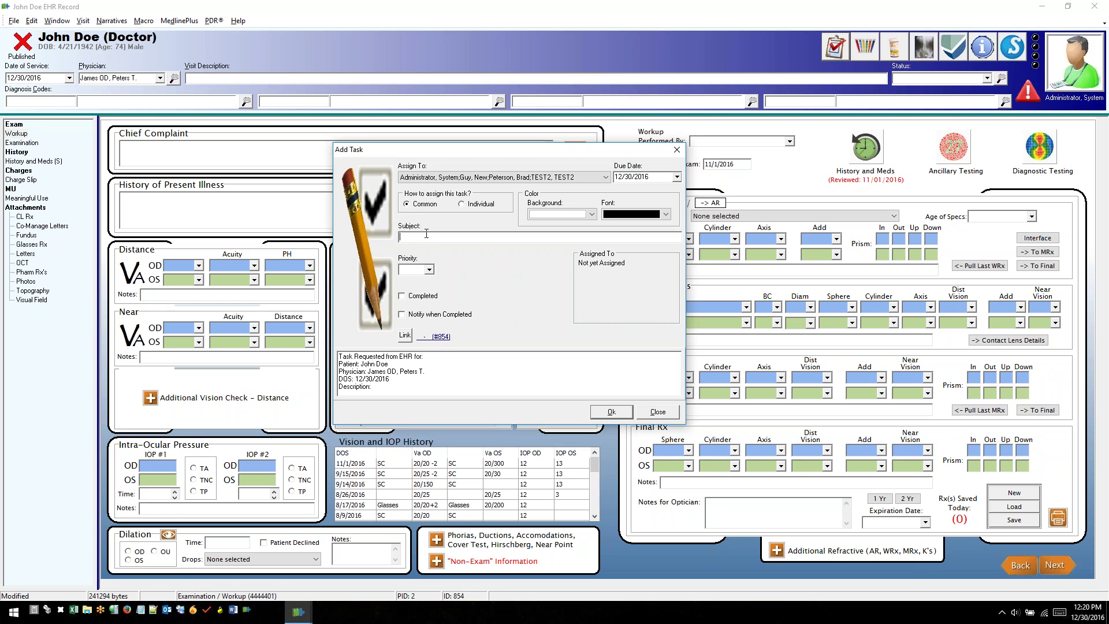
pyautogui.write('Someone please call this patient and find out what is wrong.')
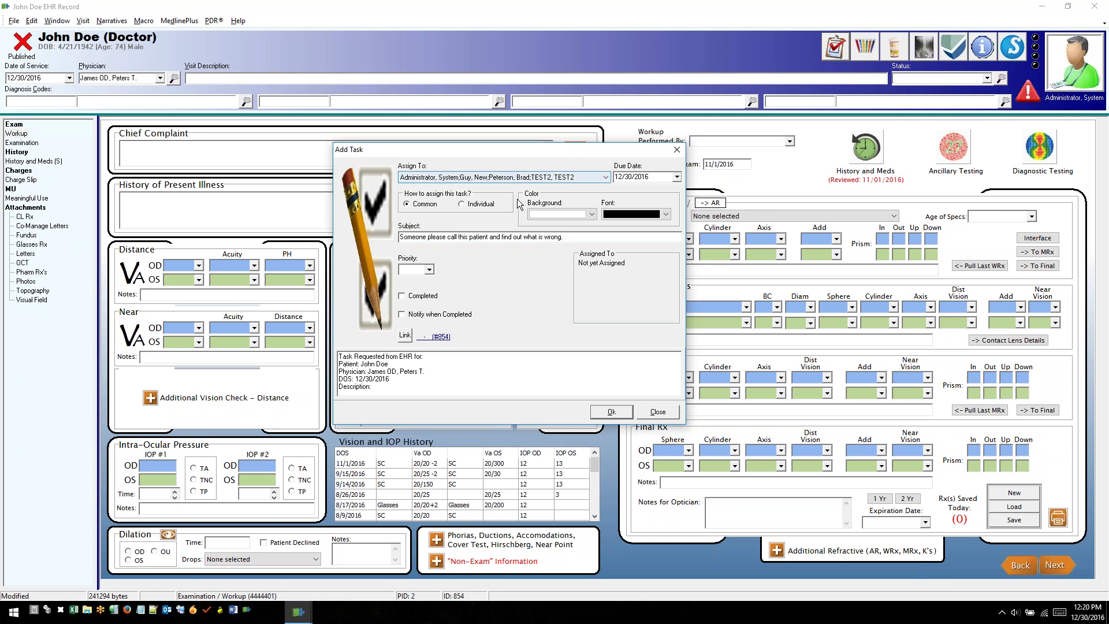
# Switch the task's assignment method to Individual
pyautogui.click(477, 207)
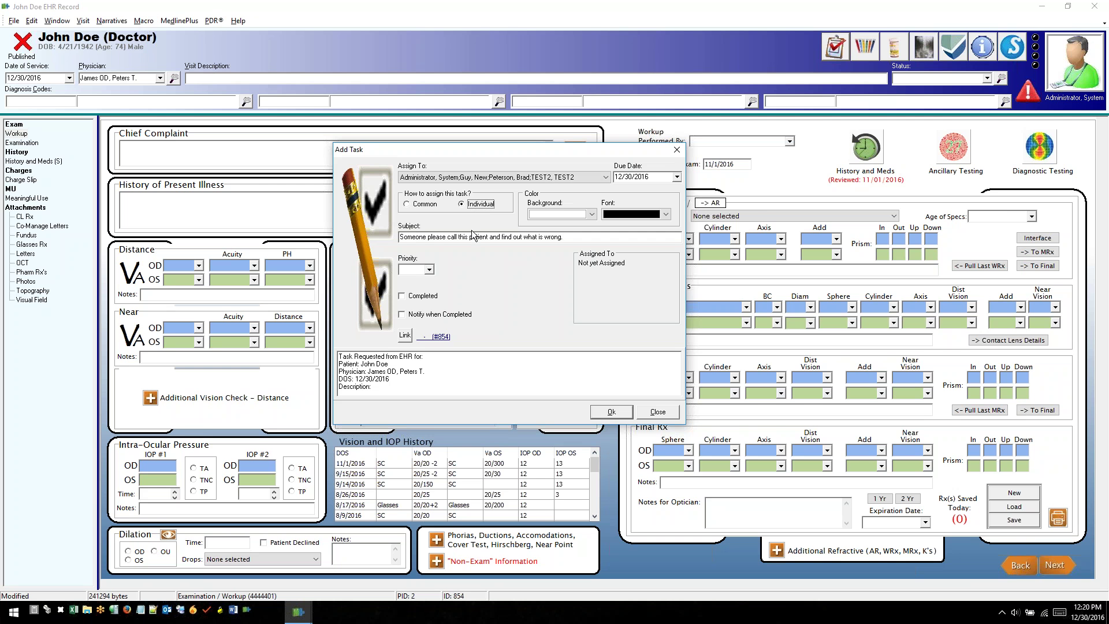
pyautogui.click(432, 179)
pyautogui.write('.')
# Set the task's background color to yellow and its font color to dark red
pyautogui.click(591, 215)
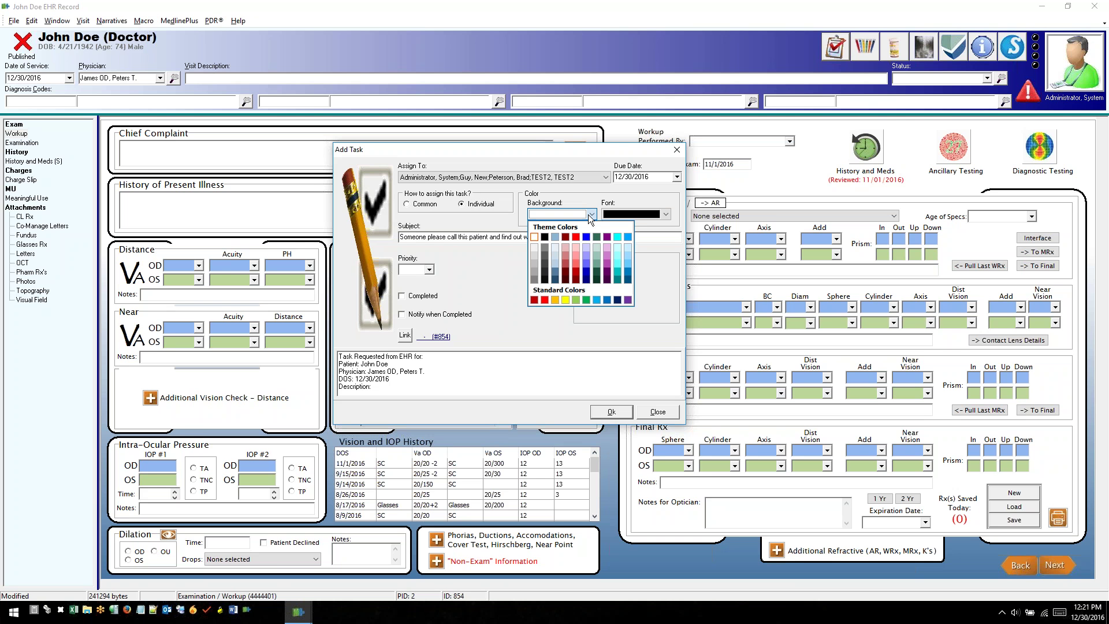
pyautogui.click(565, 301)
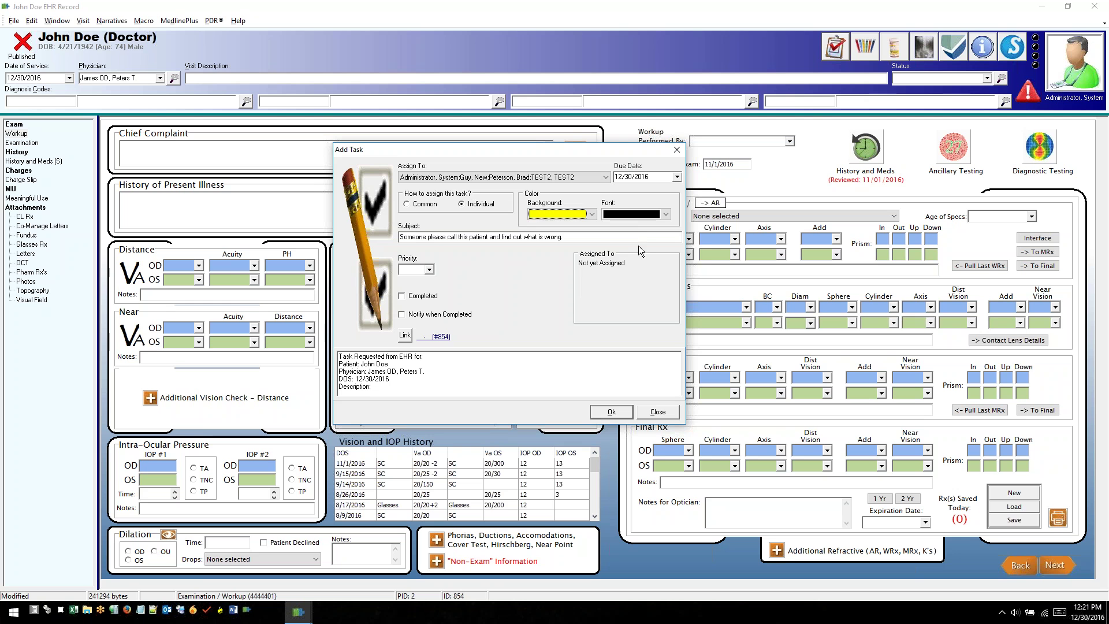
pyautogui.click(666, 214)
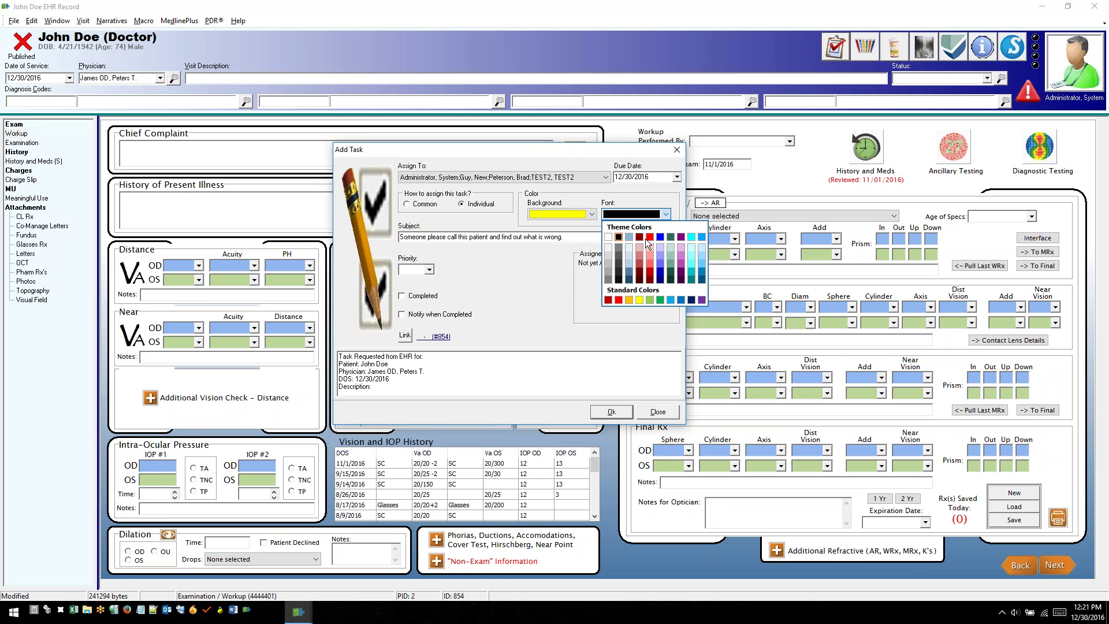
pyautogui.click(649, 268)
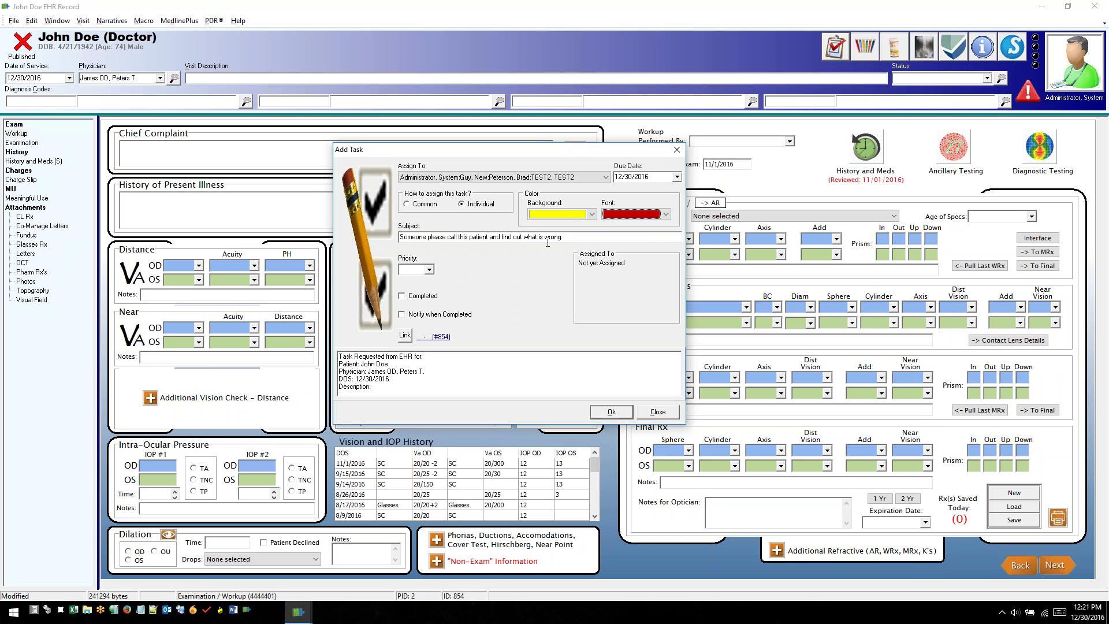
# Save the task with High priority, notification when completed, and the Common assignment method
pyautogui.click(429, 270)
pyautogui.click(403, 315)
pyautogui.click(415, 204)
pyautogui.click(614, 413)
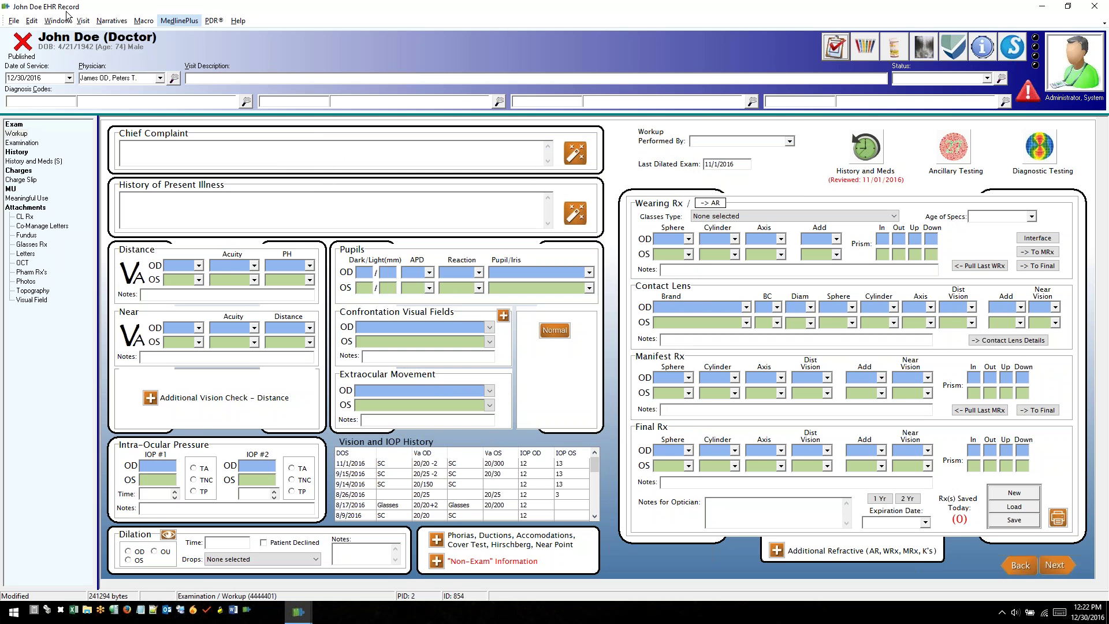
# Save the patient's EHR record with the visit description "Description"
pyautogui.click(14, 20)
pyautogui.click(27, 35)
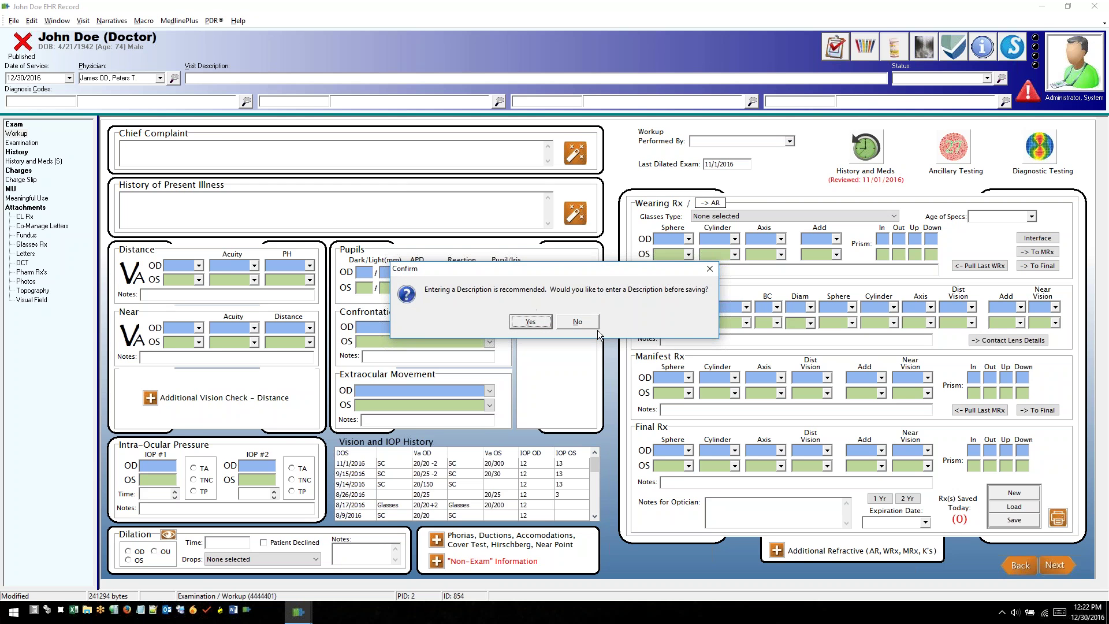
pyautogui.click(546, 322)
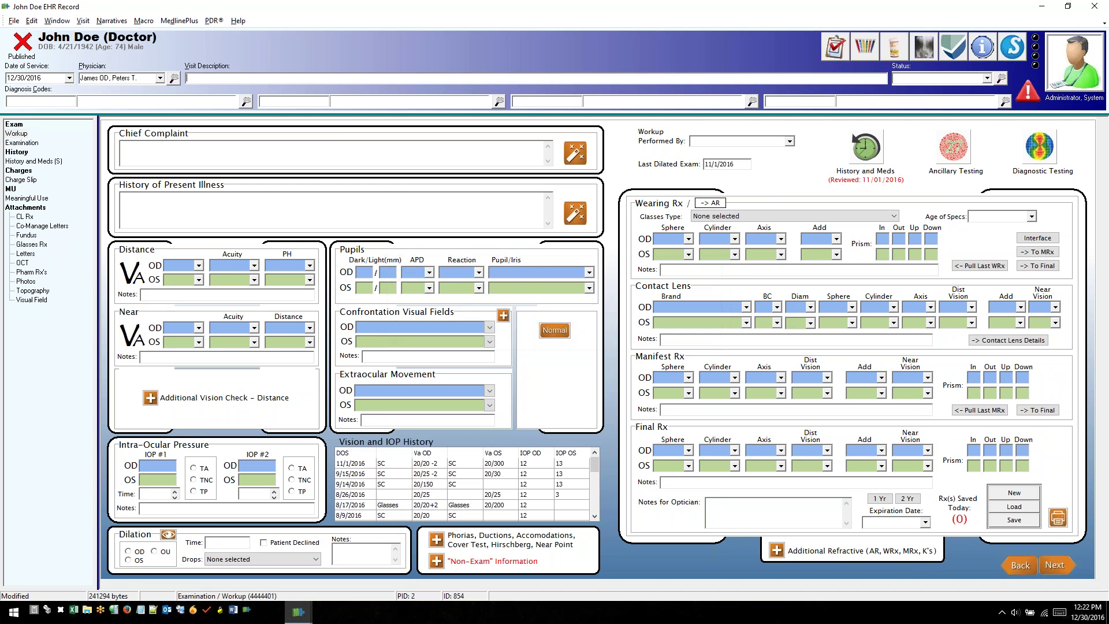
pyautogui.write('Description')
pyautogui.click(13, 21)
pyautogui.click(23, 38)
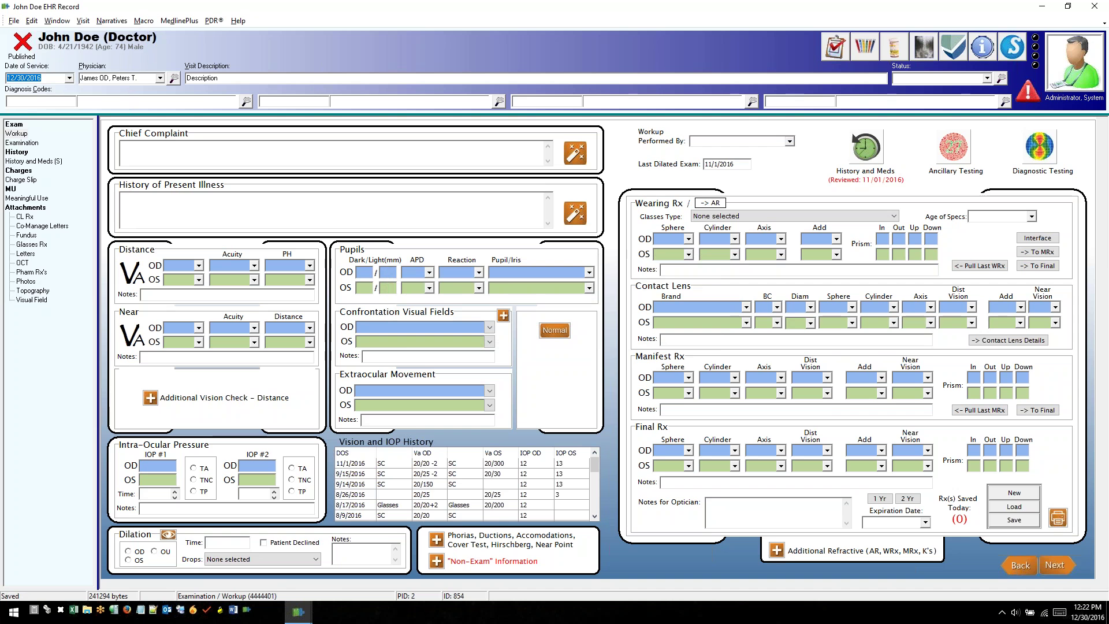
# Open the new task from the main ManagementPlus window's task list and examine the EHR request details in its notes
pyautogui.click(290, 615)
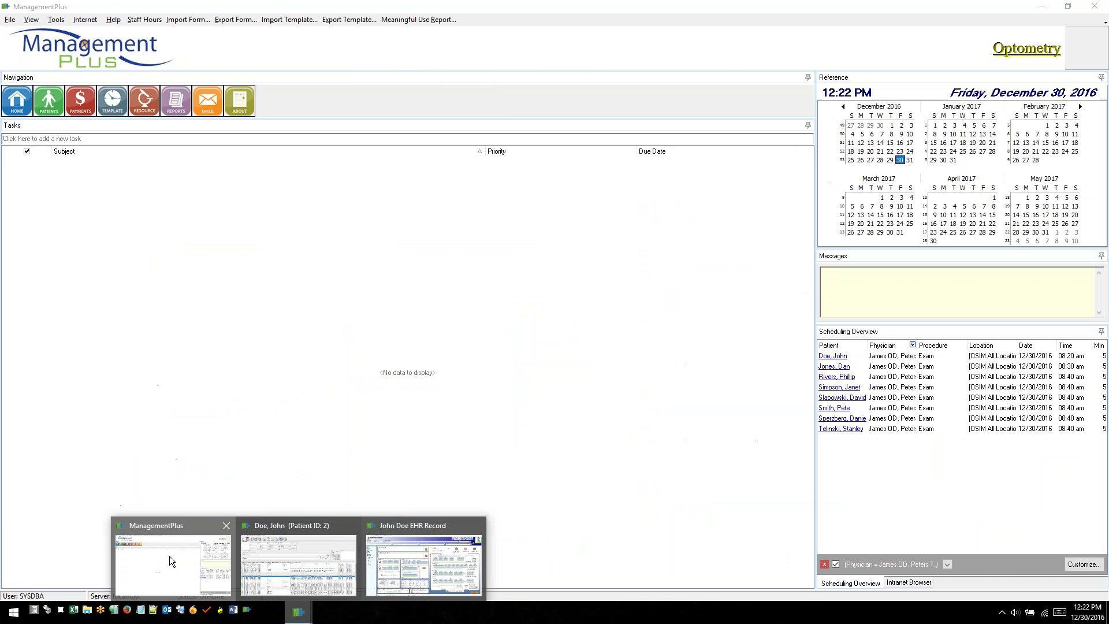
pyautogui.click(169, 556)
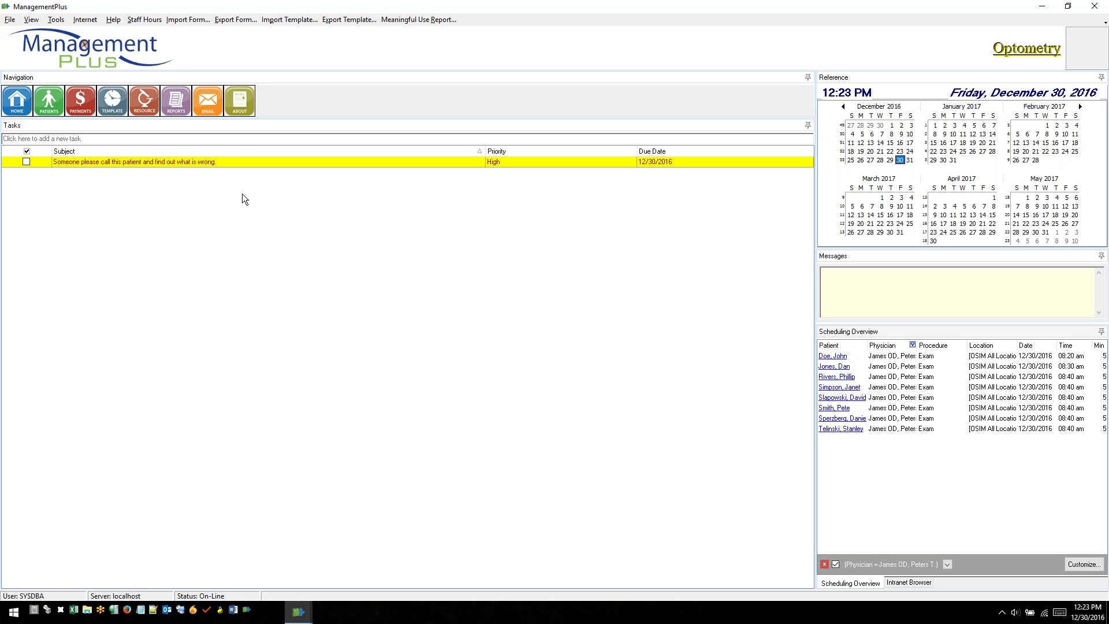
pyautogui.click(231, 210)
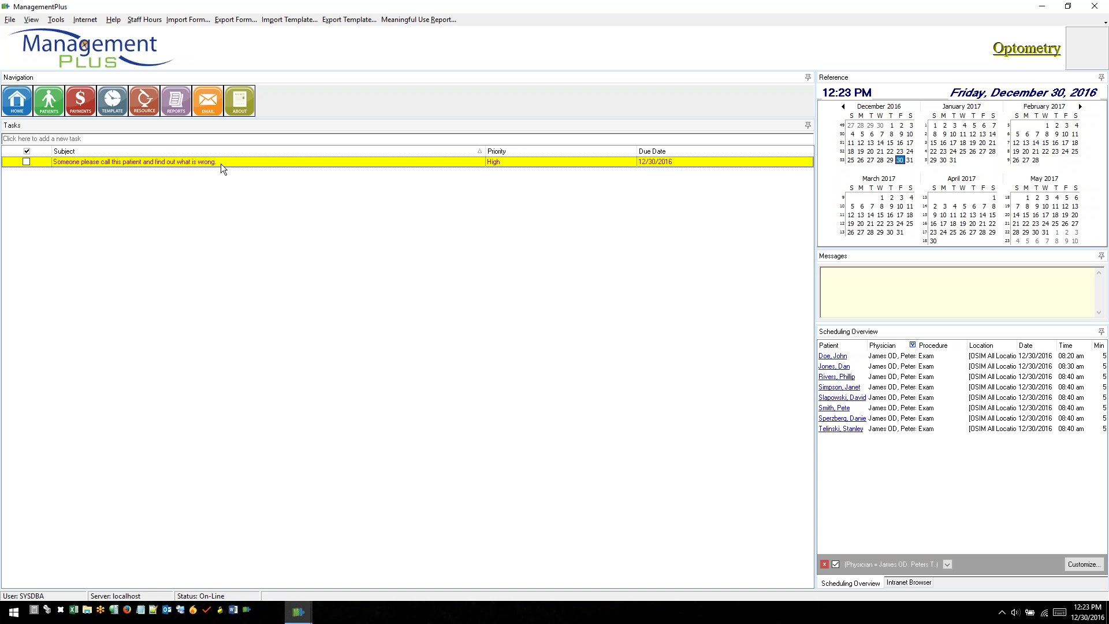
pyautogui.doubleClick(169, 164)
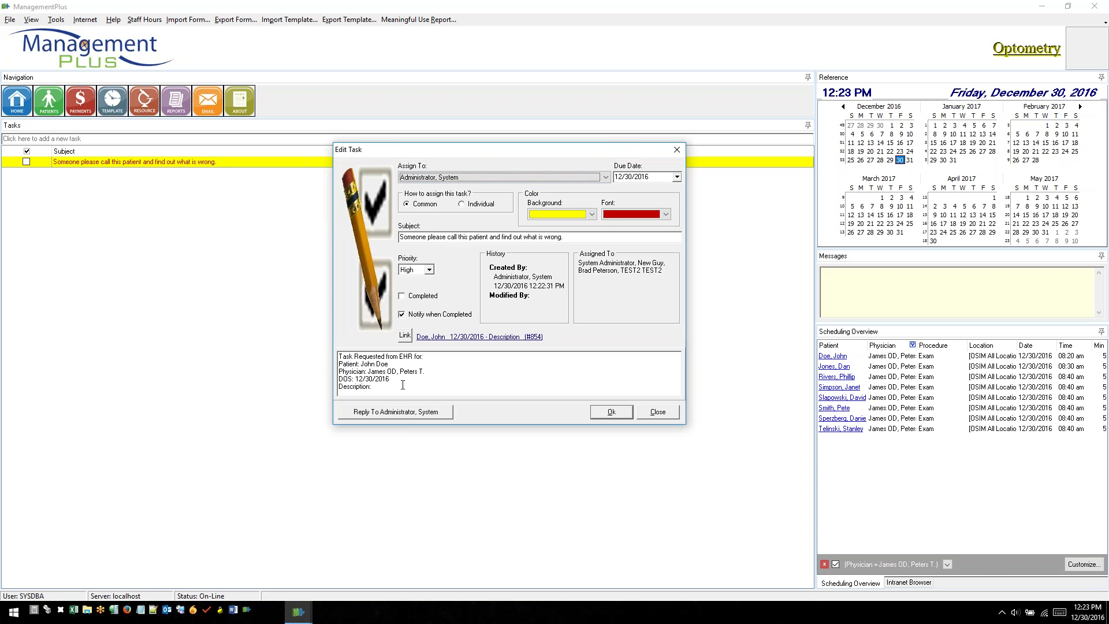
pyautogui.moveTo(384, 388); pyautogui.dragTo(343, 353)
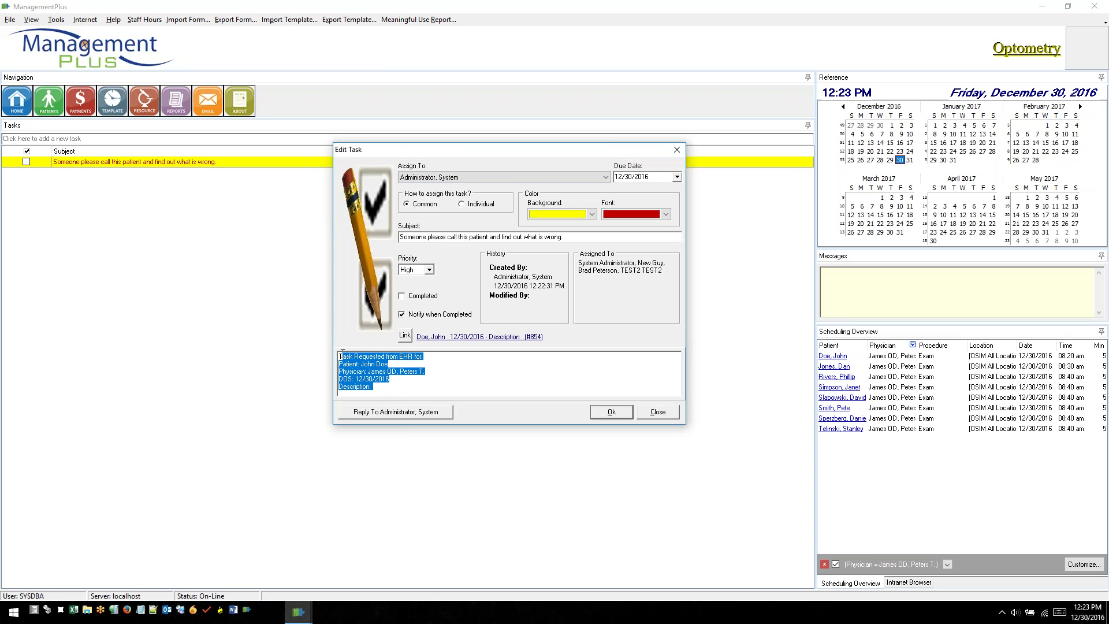
pyautogui.click(390, 393)
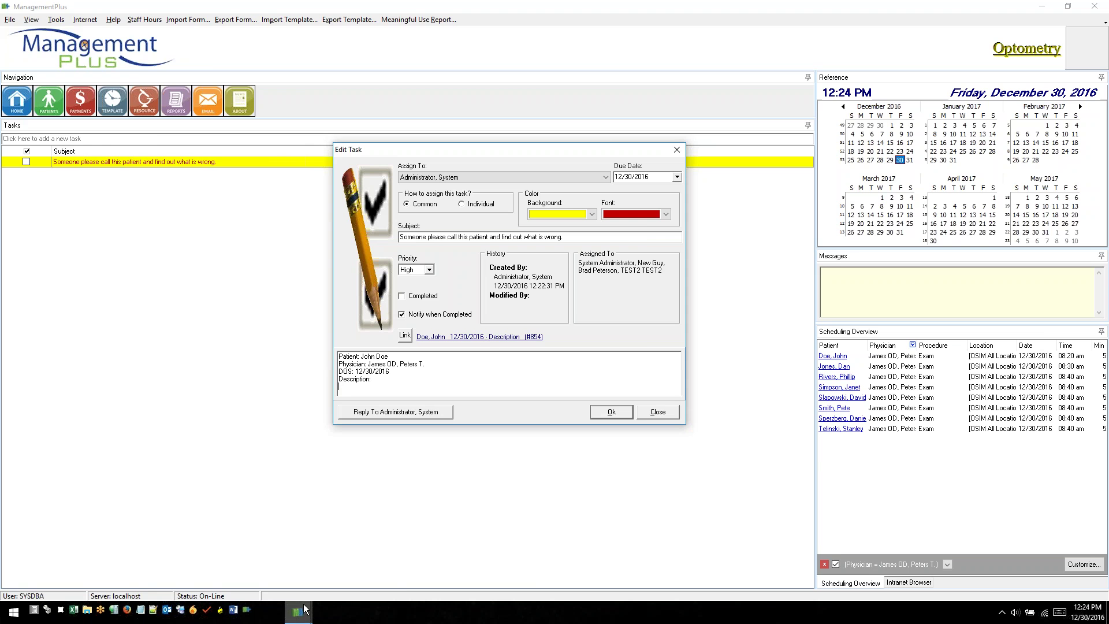
# Check the task's notes against the patient's EHR record, and close the task without saving changes
pyautogui.moveTo(298, 611)
pyautogui.click(413, 569)
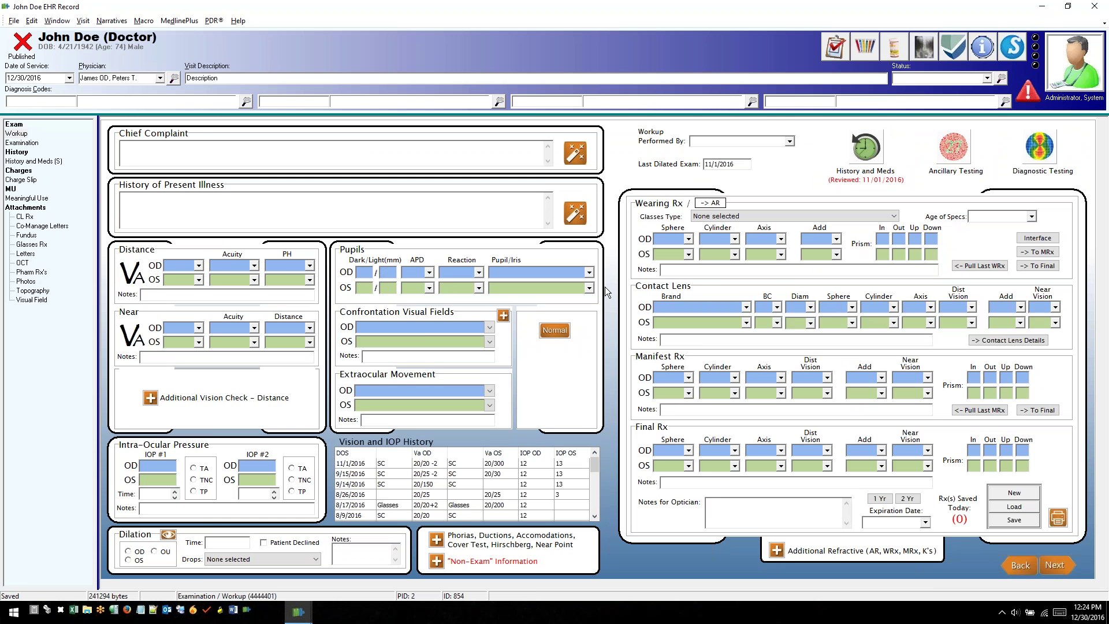
pyautogui.click(303, 616)
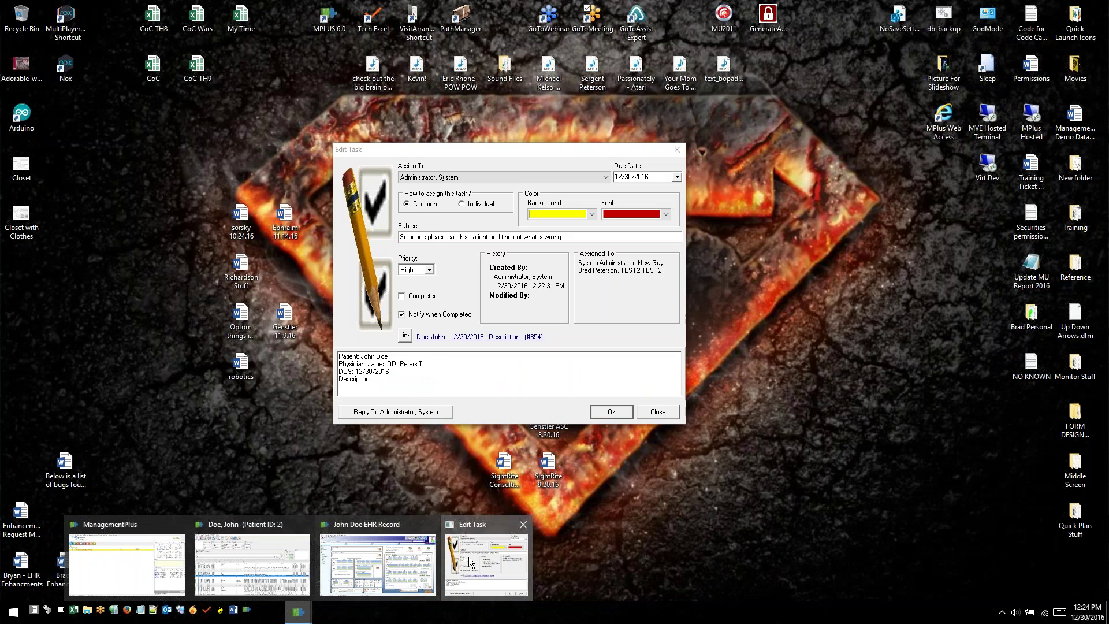
pyautogui.click(469, 562)
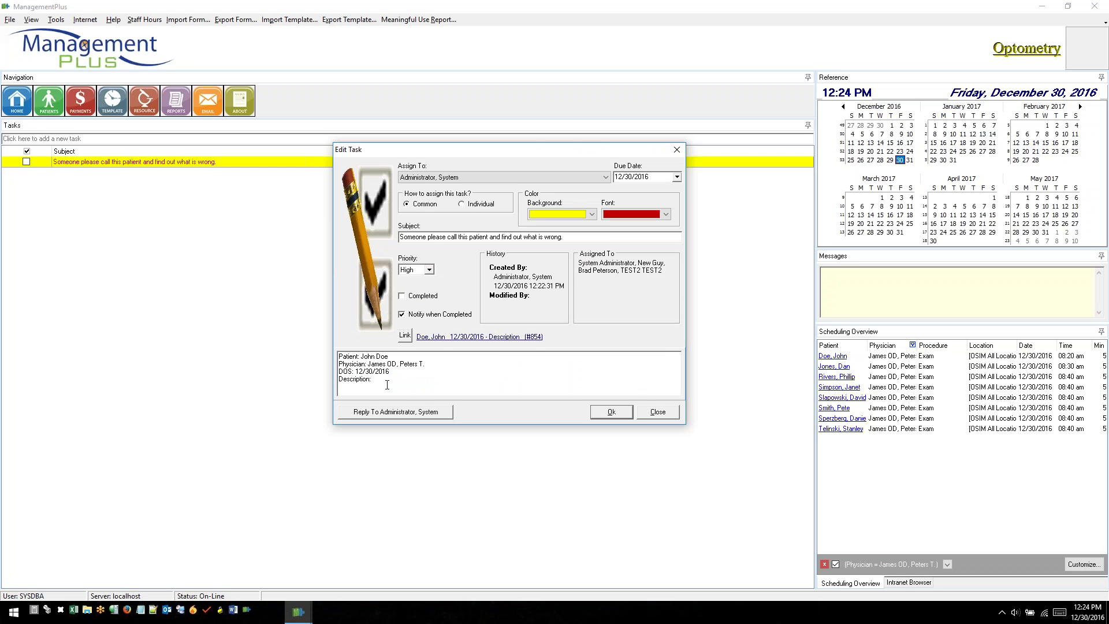
pyautogui.click(383, 387)
pyautogui.click(652, 413)
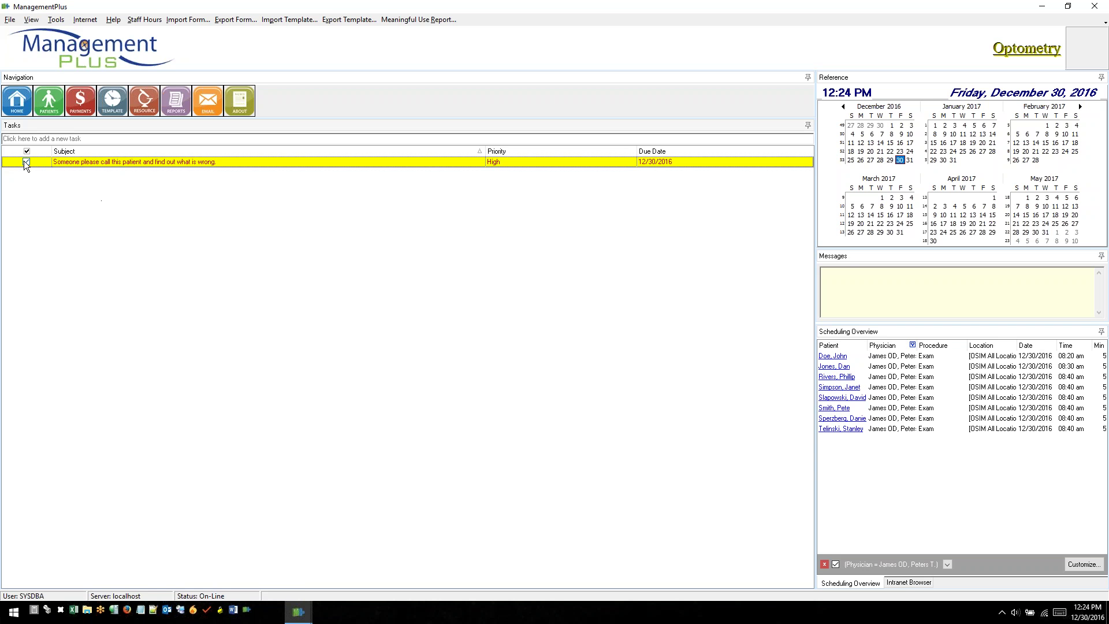
# Mark the patient call task as completed and refresh the task list
pyautogui.rightClick(78, 188)
pyautogui.click(132, 265)
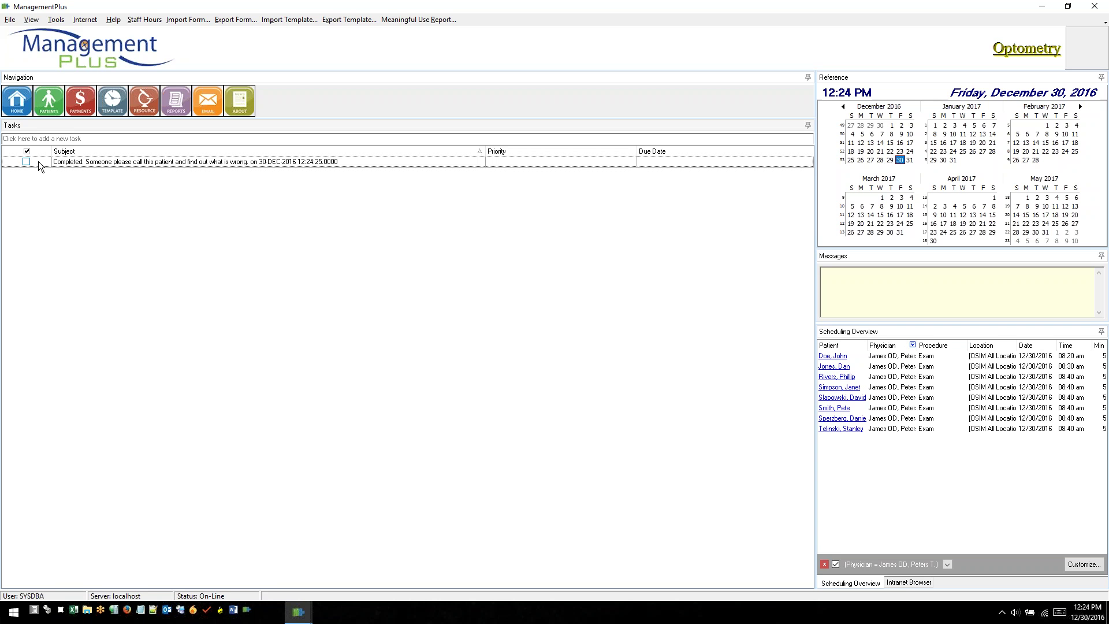
# Mark the completion notice for the patient call task as done and refresh the task list
pyautogui.rightClick(93, 214)
pyautogui.click(134, 292)
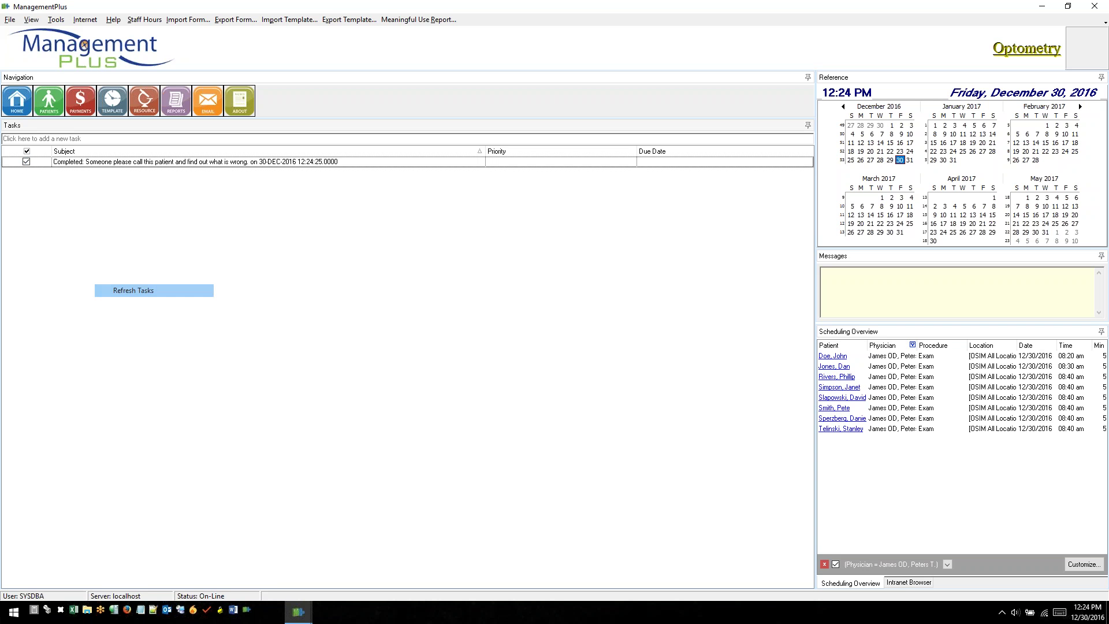
pyautogui.rightClick(189, 199)
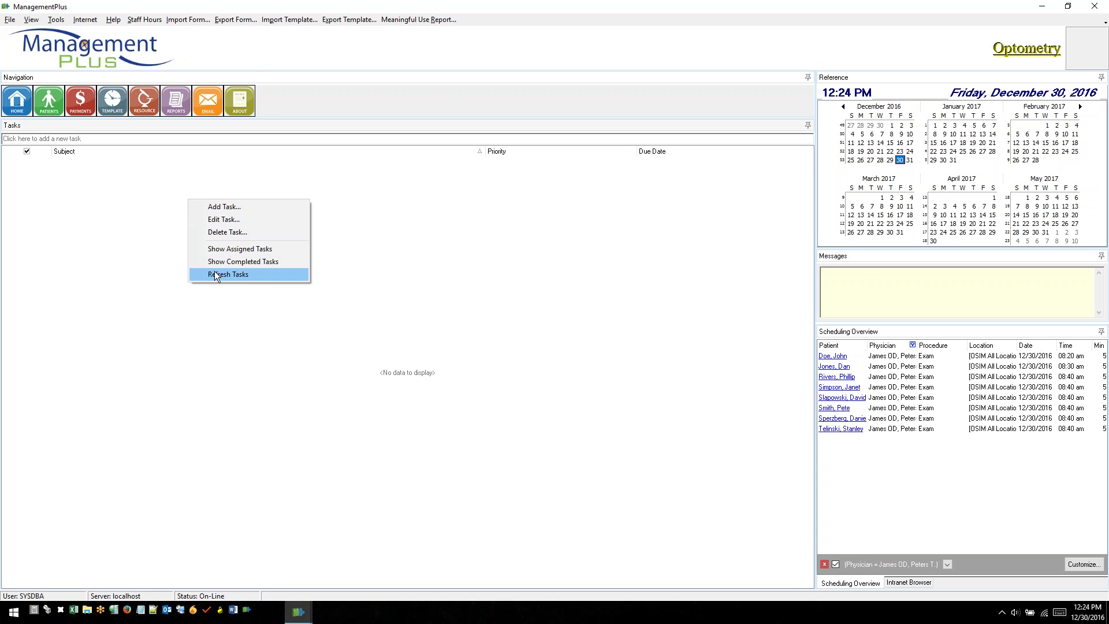
pyautogui.click(143, 306)
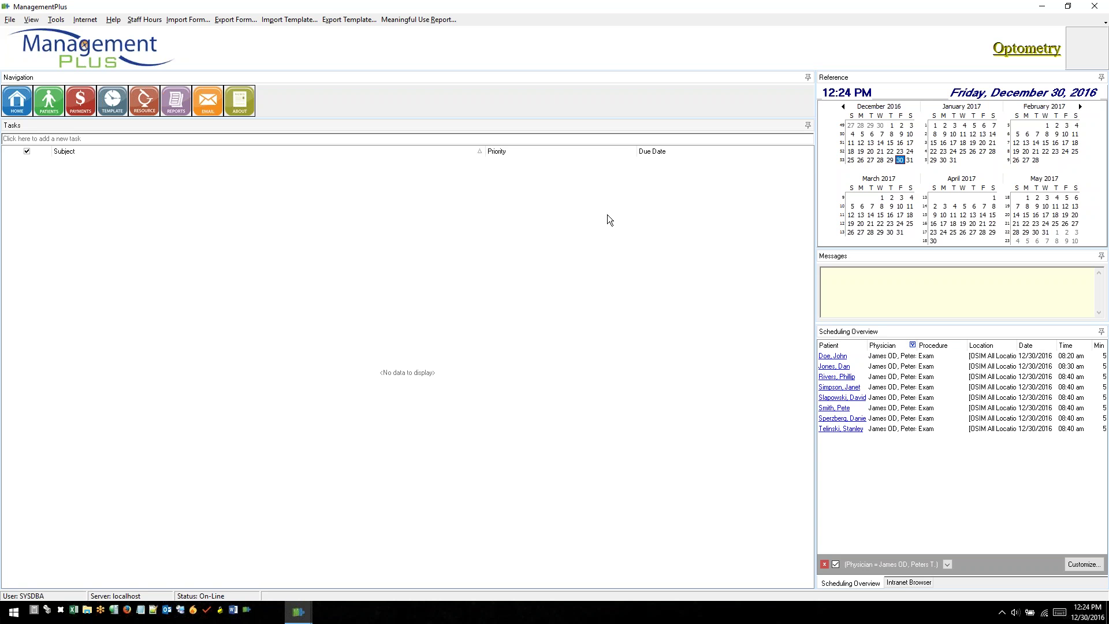
# Open a blank form for adding a task from the main task list, and close it without adding one
pyautogui.rightClick(396, 294)
pyautogui.click(430, 299)
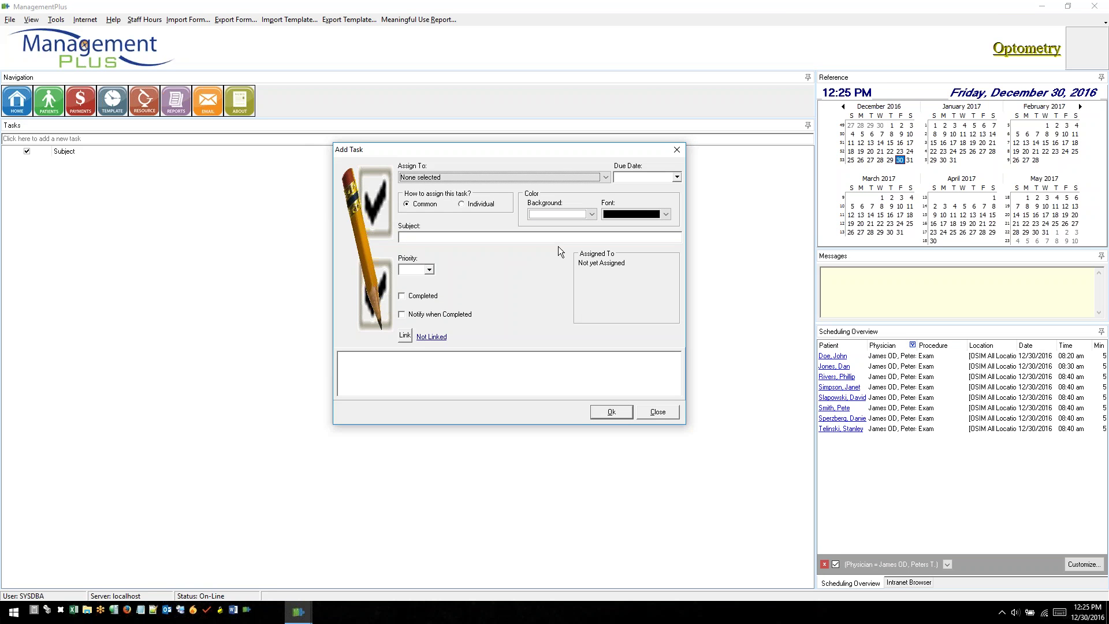
pyautogui.click(660, 416)
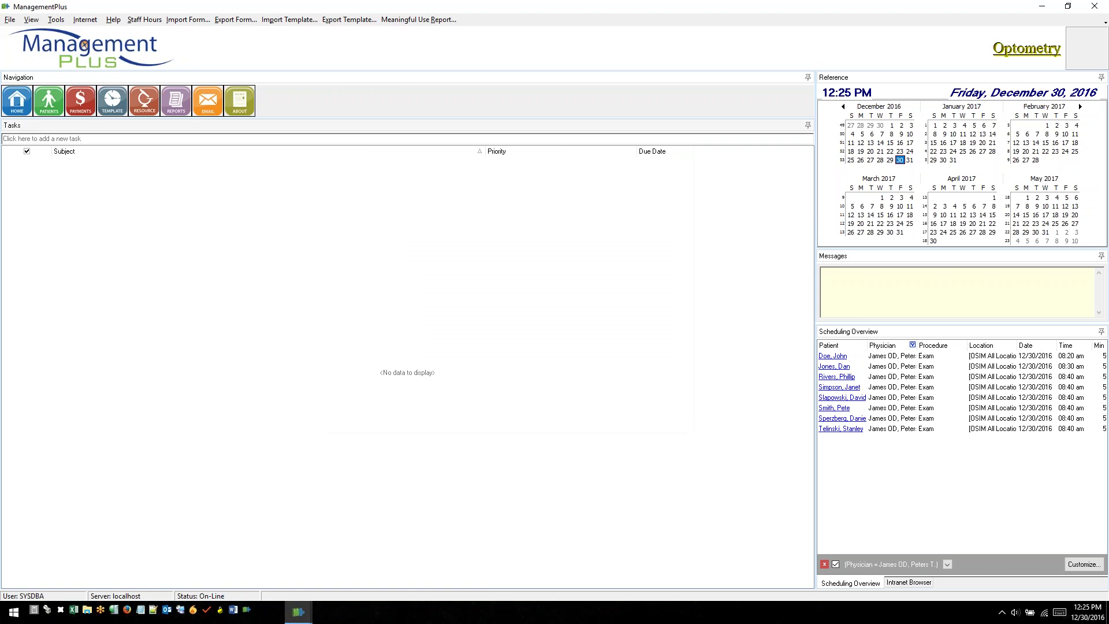
# Switch from the patient's EHR record to the patient's main record to view its prescriptions tool, and return to the EHR record
pyautogui.moveTo(303, 619)
pyautogui.click(448, 575)
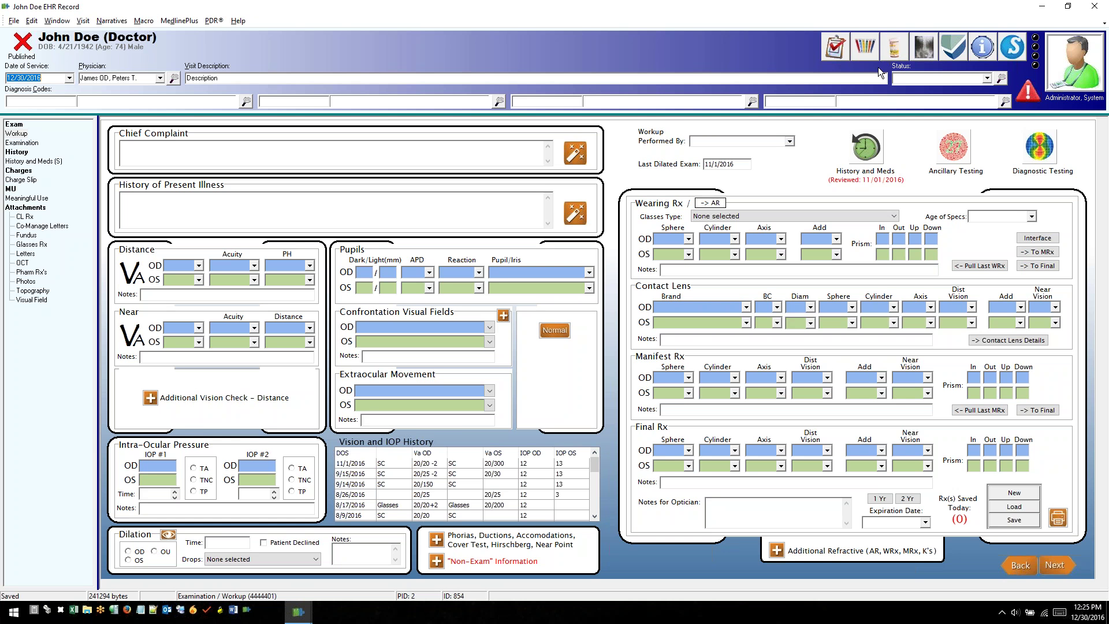
pyautogui.click(296, 610)
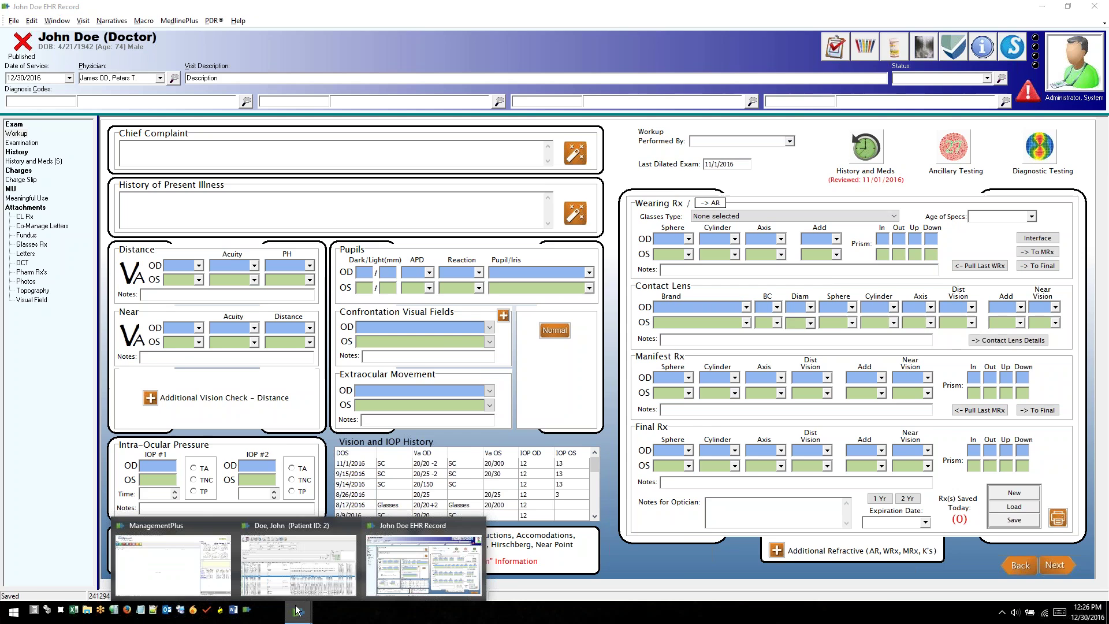
pyautogui.click(304, 556)
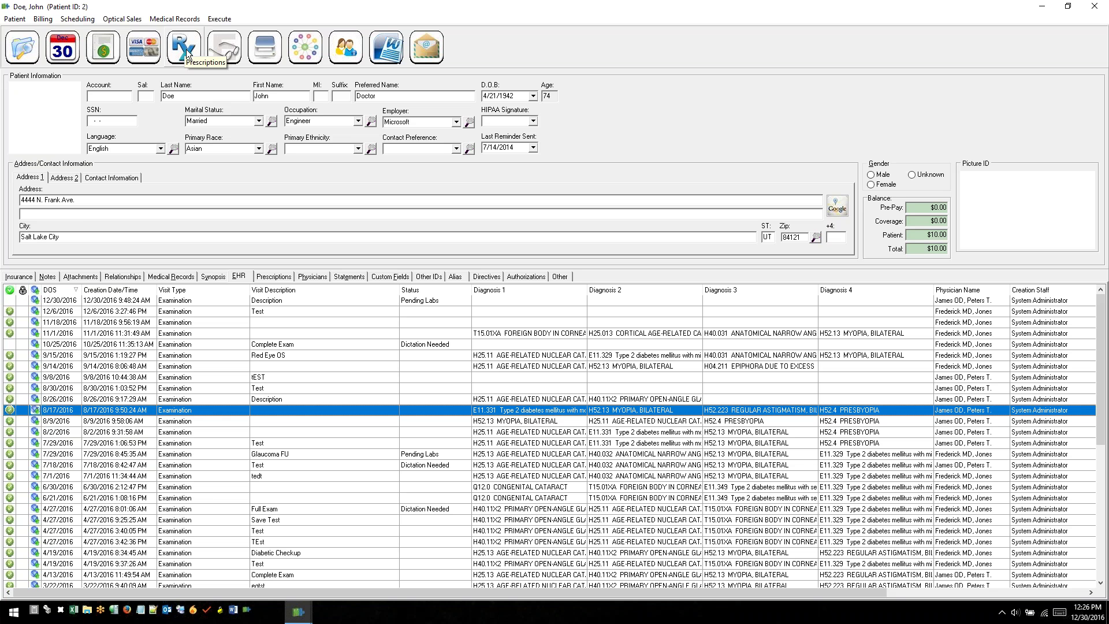
pyautogui.click(310, 612)
pyautogui.click(390, 574)
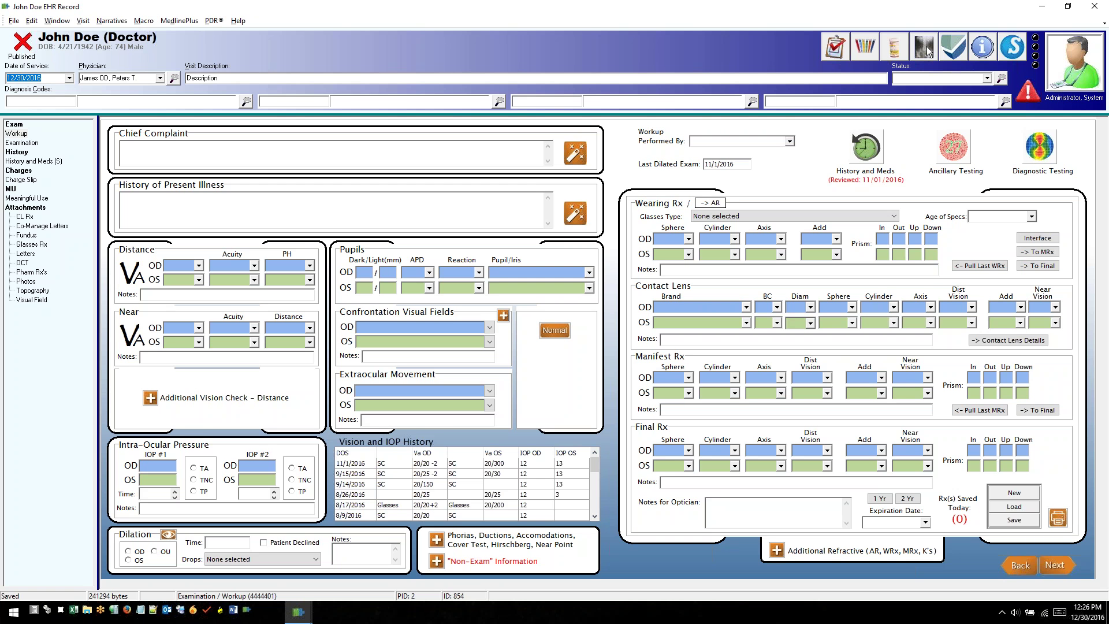
# View the options available for the 8/9/2016 visit in the patient's EHR visit list, and return to the EHR record
pyautogui.click(289, 615)
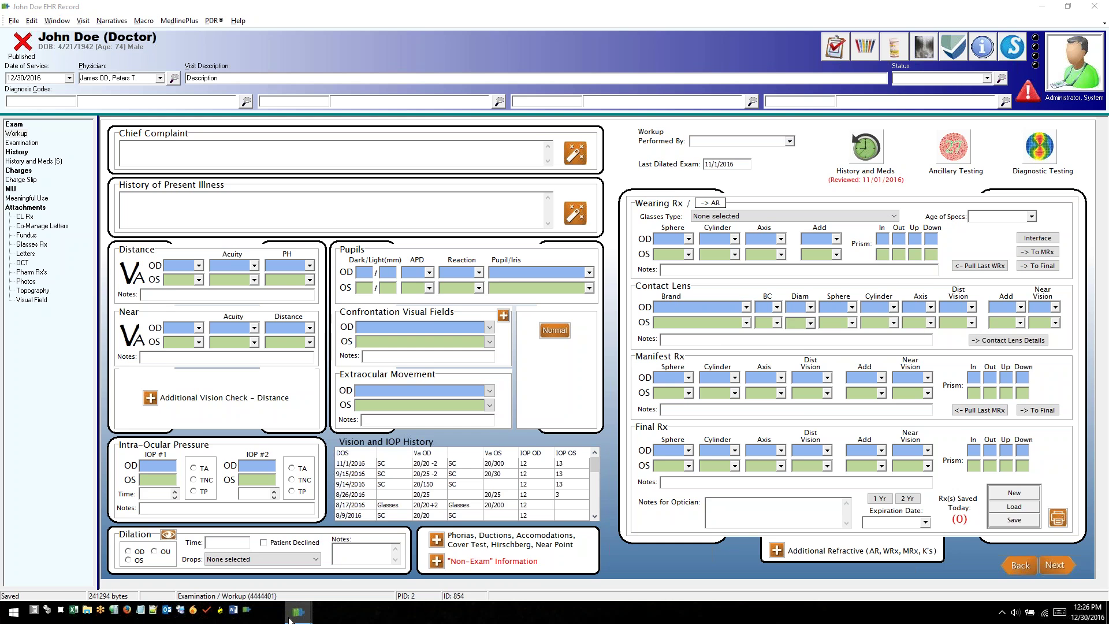
pyautogui.click(286, 564)
pyautogui.rightClick(436, 424)
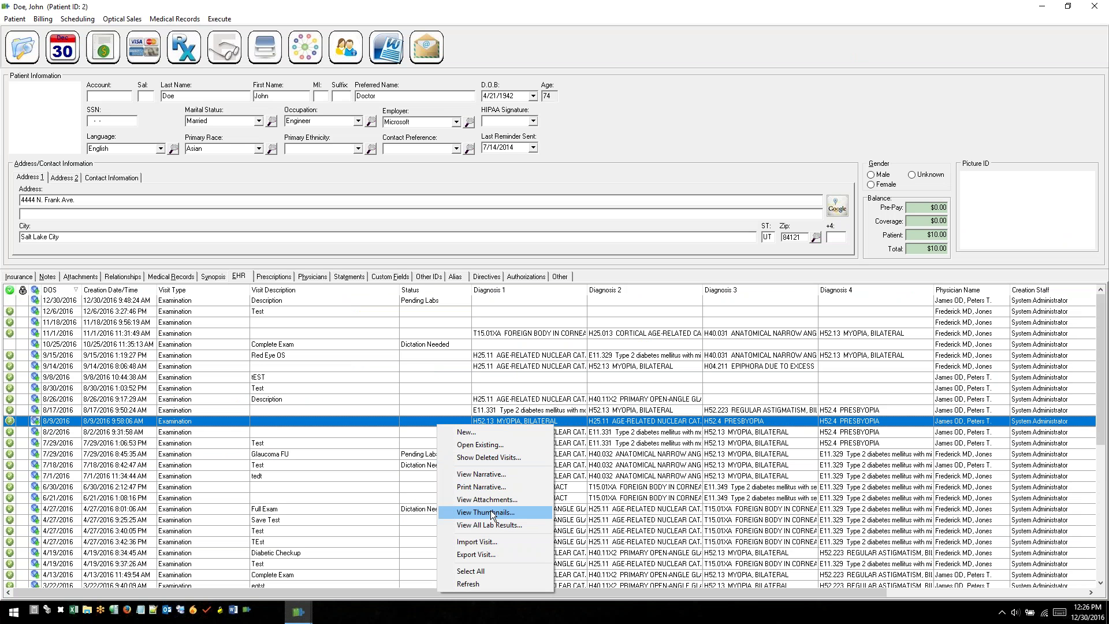
pyautogui.click(298, 612)
pyautogui.click(517, 569)
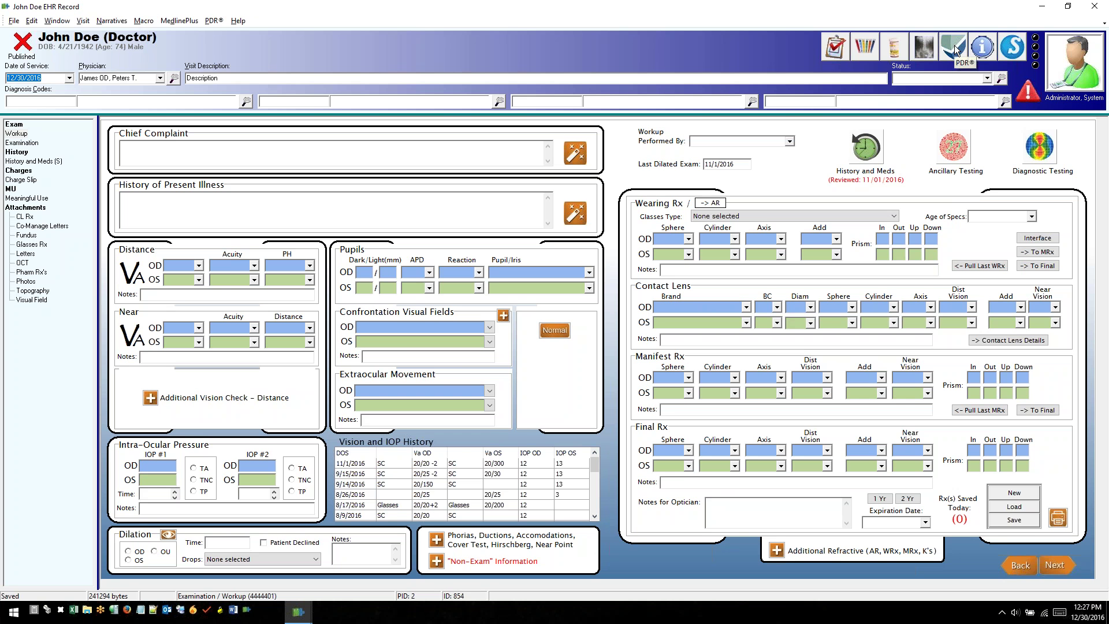
# Search the PDR drug reference site for timolol, and return to the EHR record without closing it
pyautogui.click(955, 46)
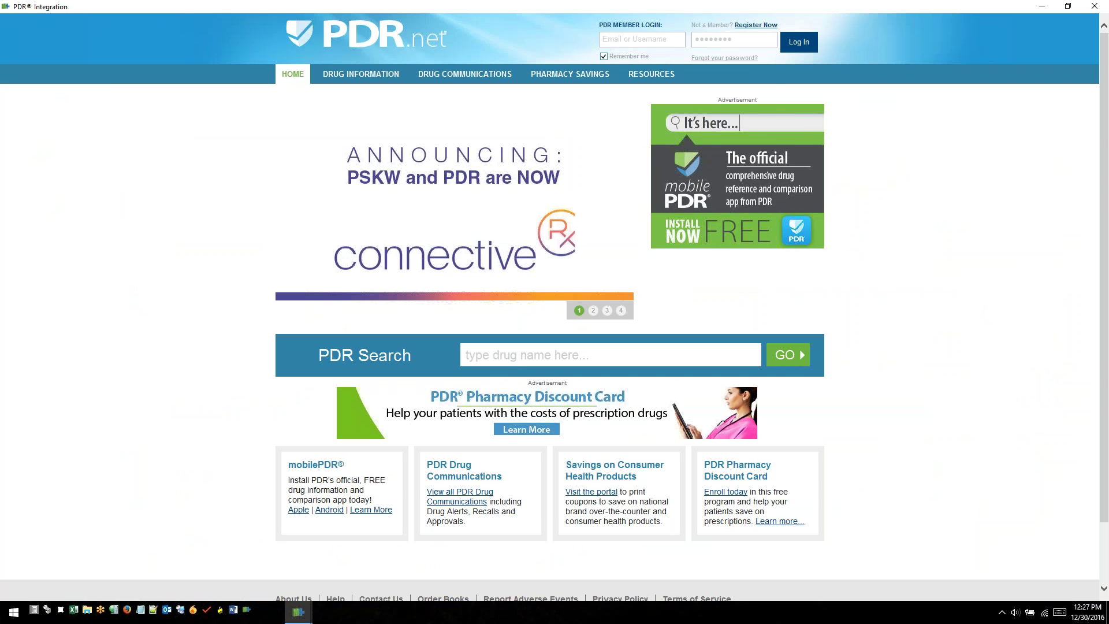
pyautogui.click(515, 358)
pyautogui.write('timolol')
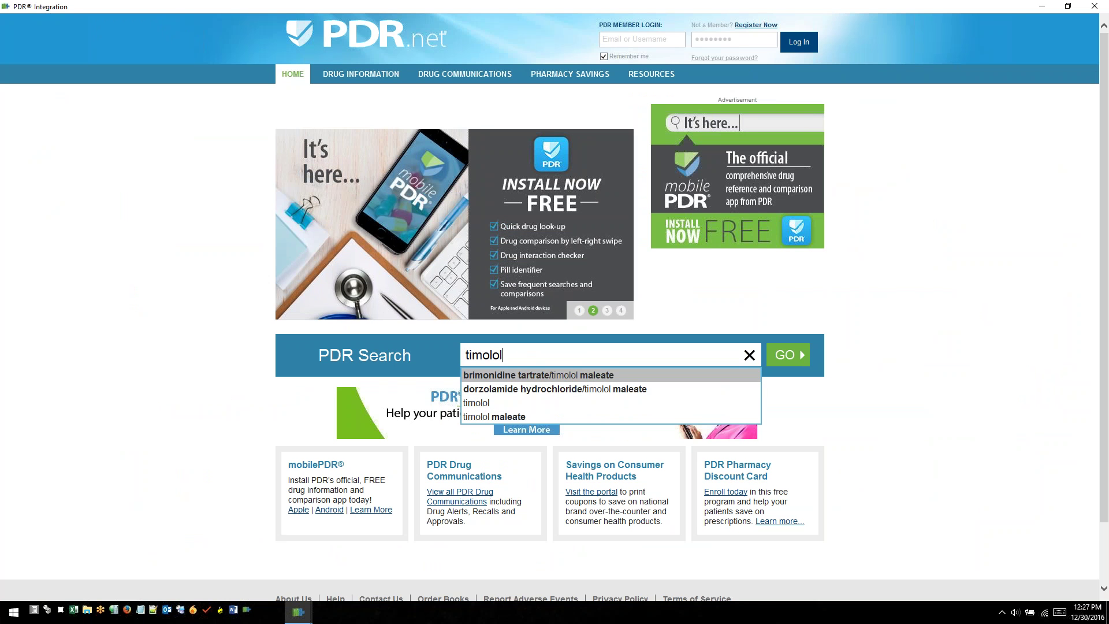
pyautogui.click(797, 360)
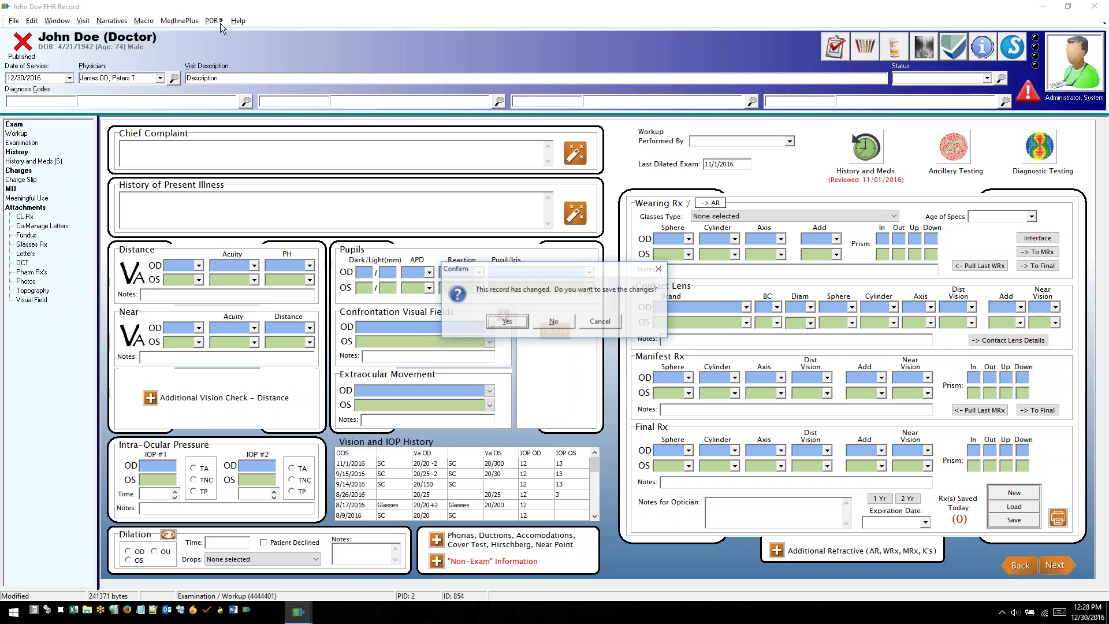
pyautogui.click(605, 325)
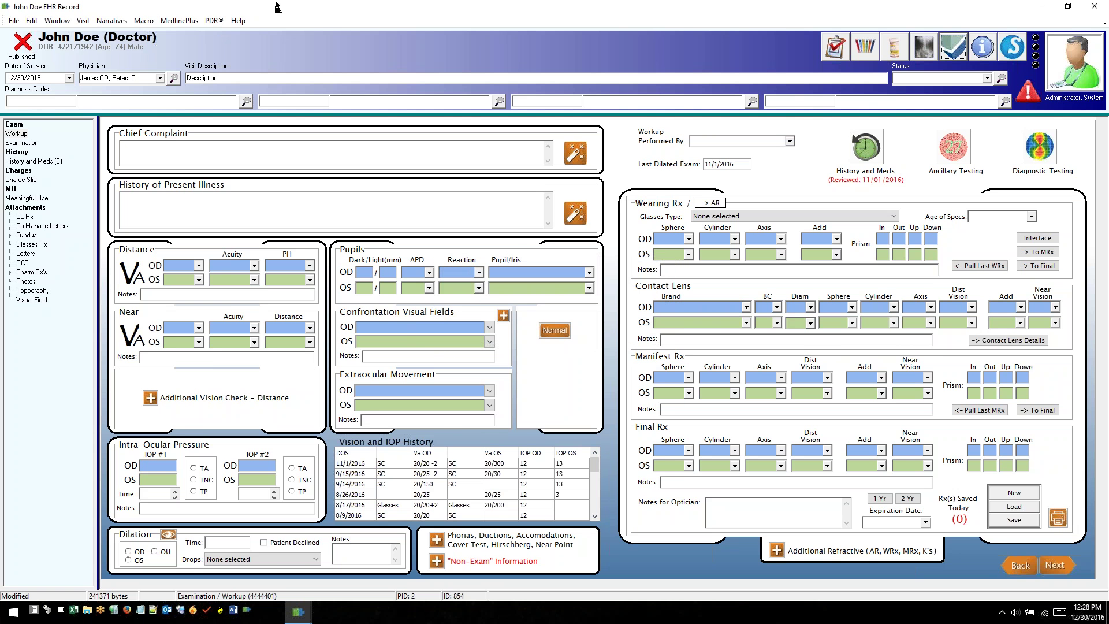
# Look up timolol in PDR Brief from the patient's EHR record
pyautogui.click(212, 23)
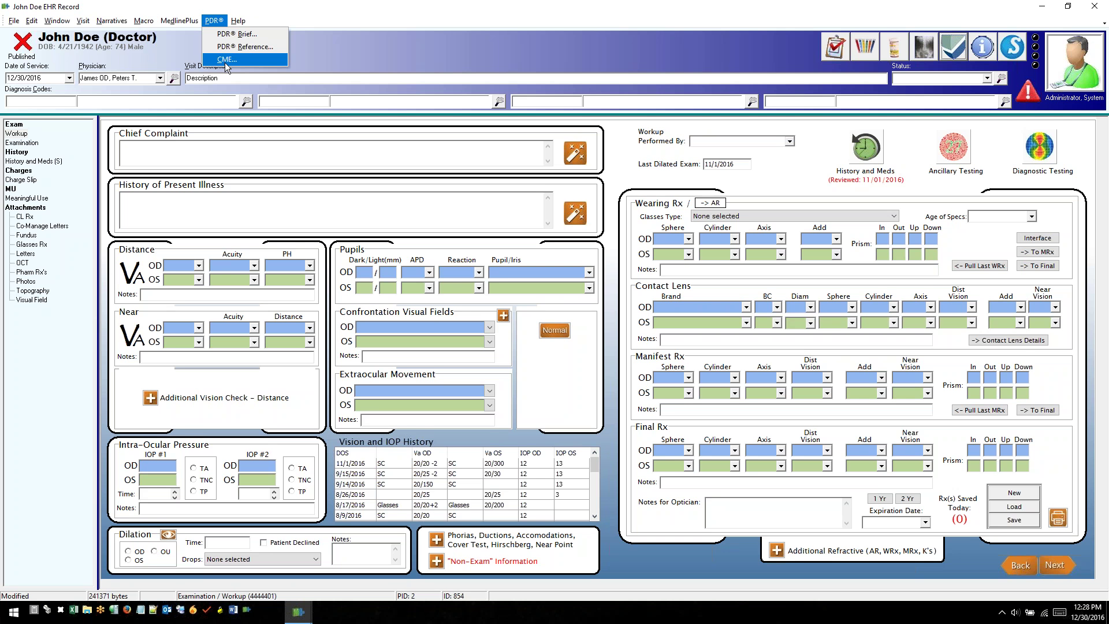
pyautogui.click(244, 36)
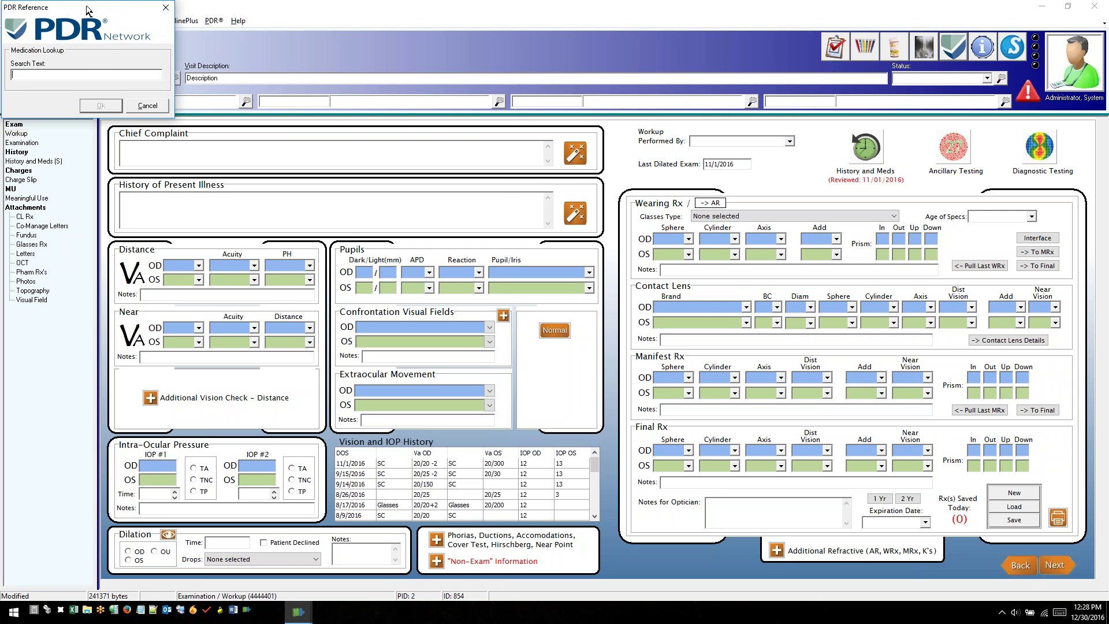
pyautogui.moveTo(88, 11); pyautogui.dragTo(578, 149)
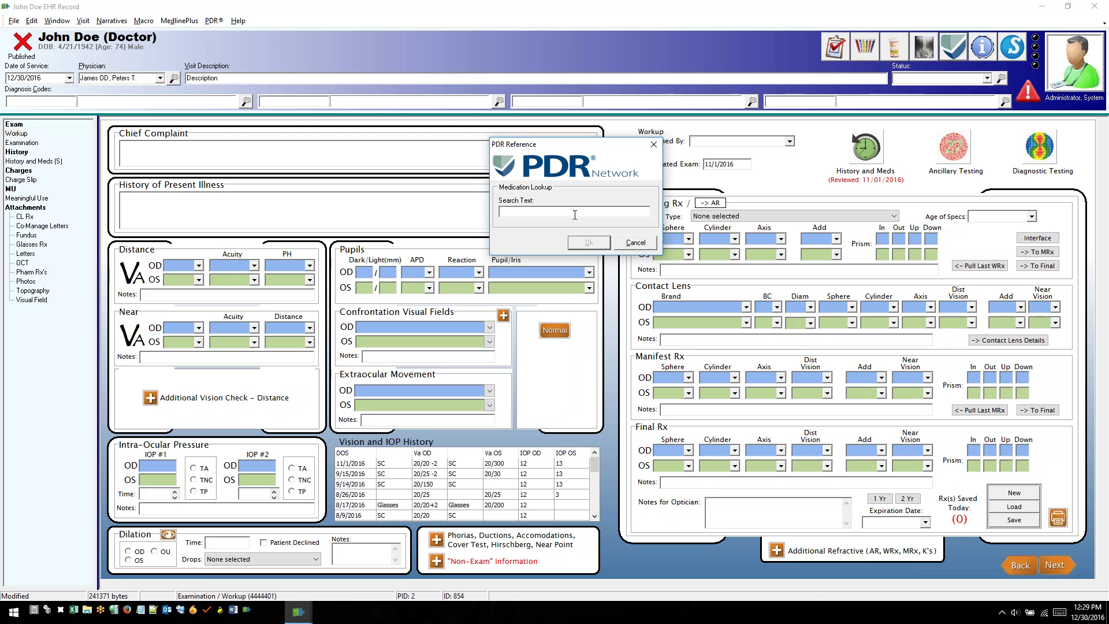
pyautogui.write('timolo')
pyautogui.click(595, 243)
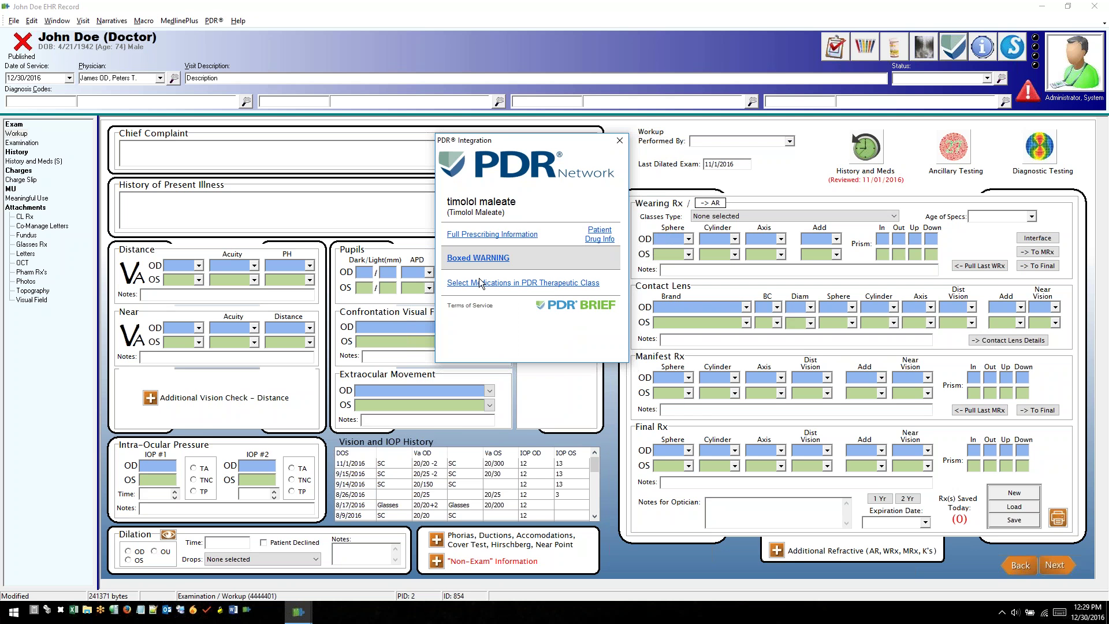
# Review the full patient drug information page for timolol maleate, and close the page and the PDR Brief summary
pyautogui.click(594, 239)
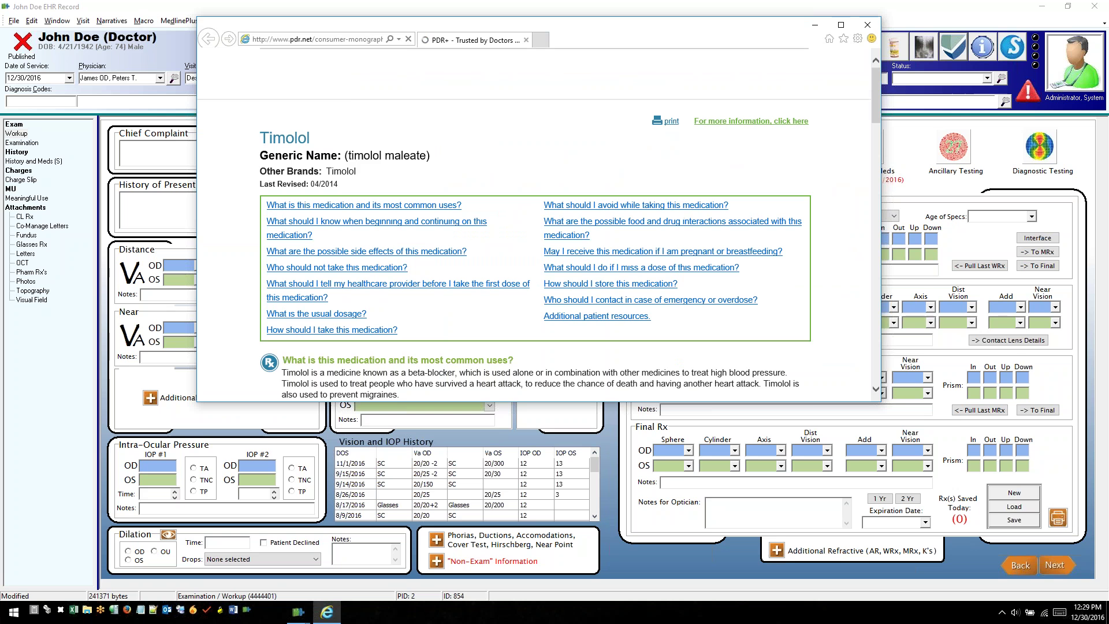
pyautogui.click(840, 25)
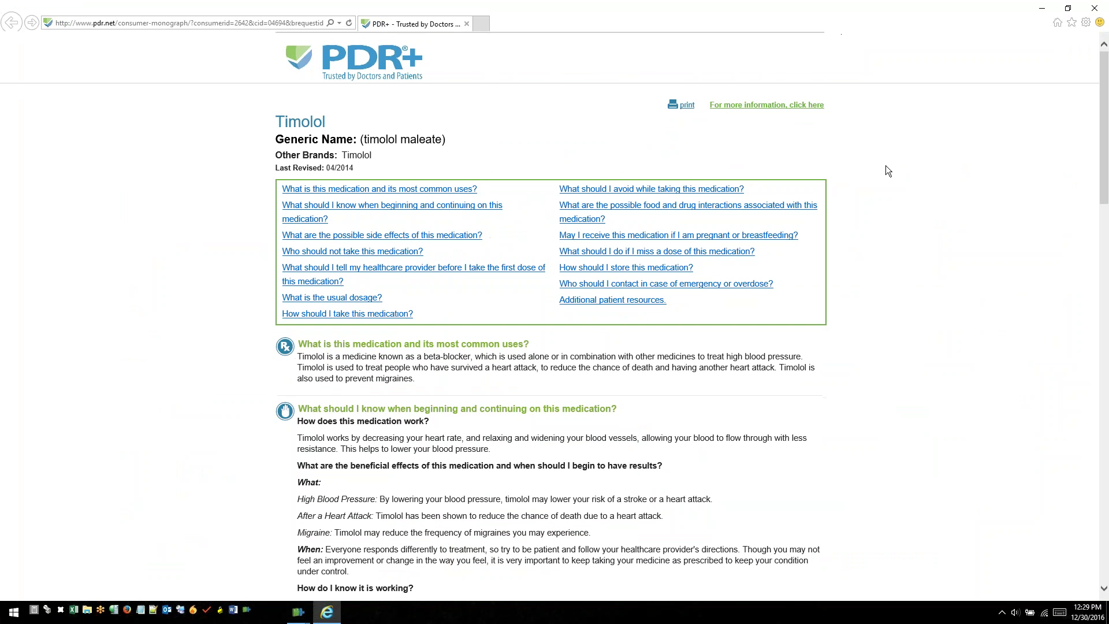
pyautogui.scroll(-5, 880, 173)
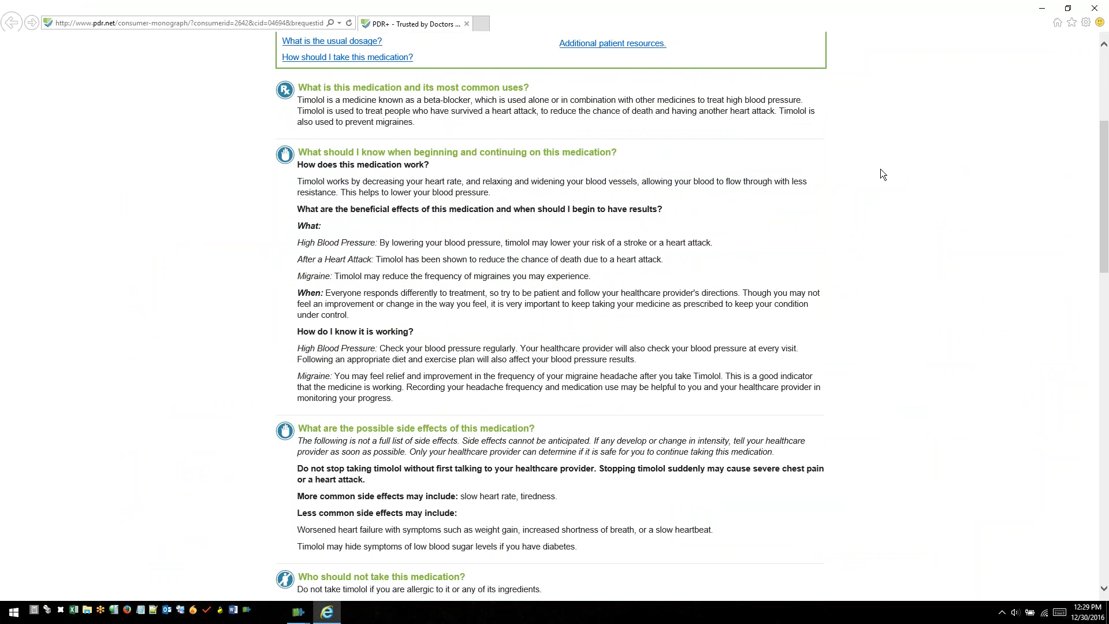
pyautogui.scroll(-7, 881, 173)
pyautogui.scroll(-5, 882, 173)
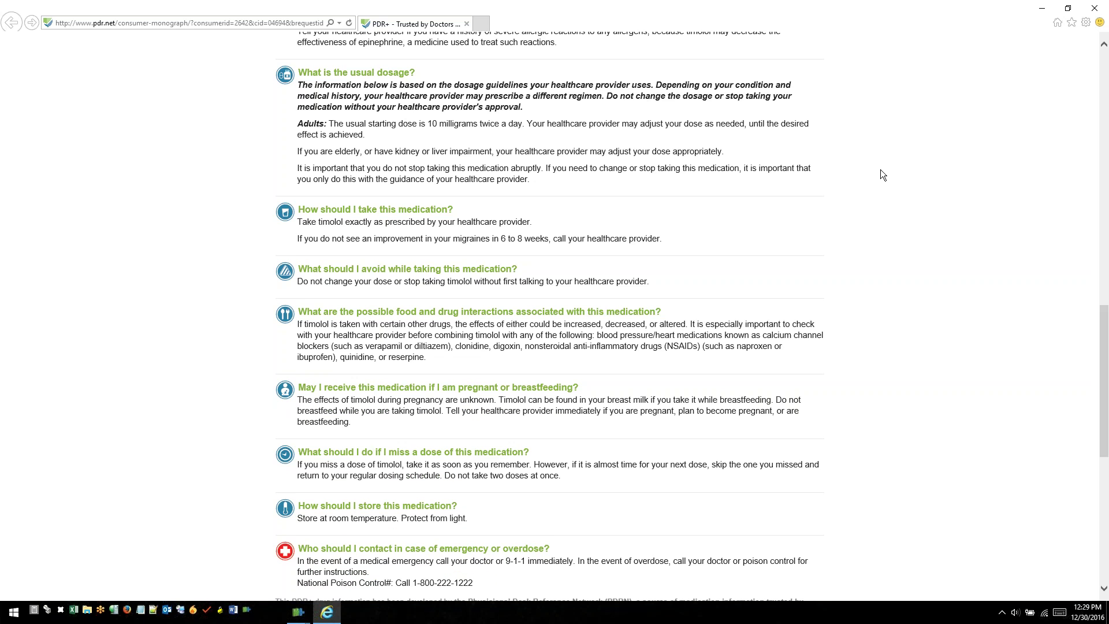
pyautogui.scroll(-7, 880, 175)
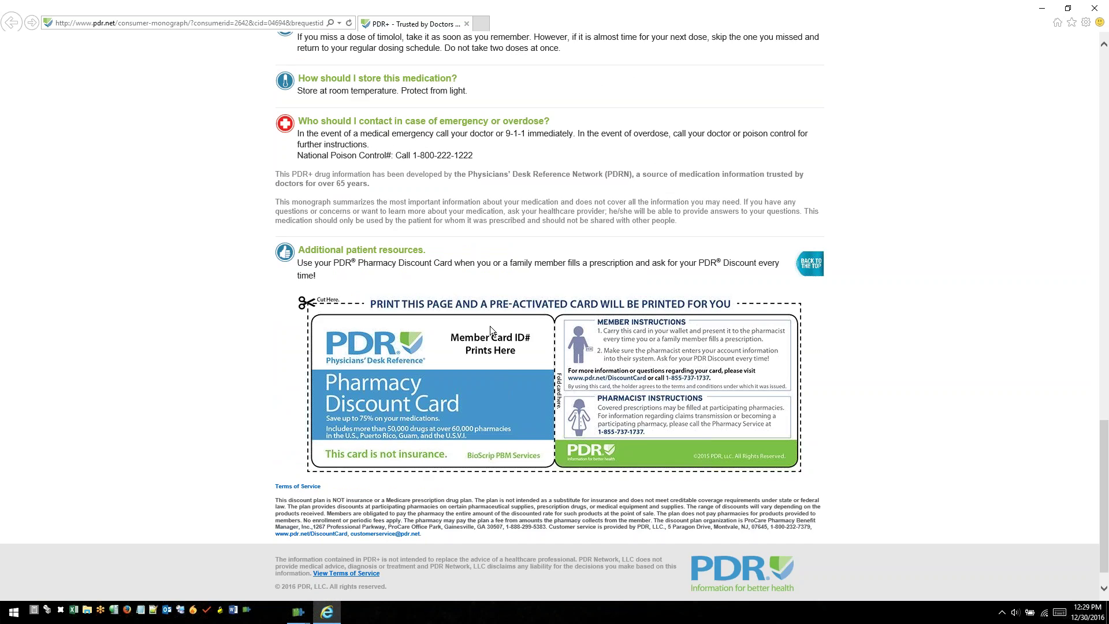
pyautogui.scroll(20, 490, 326)
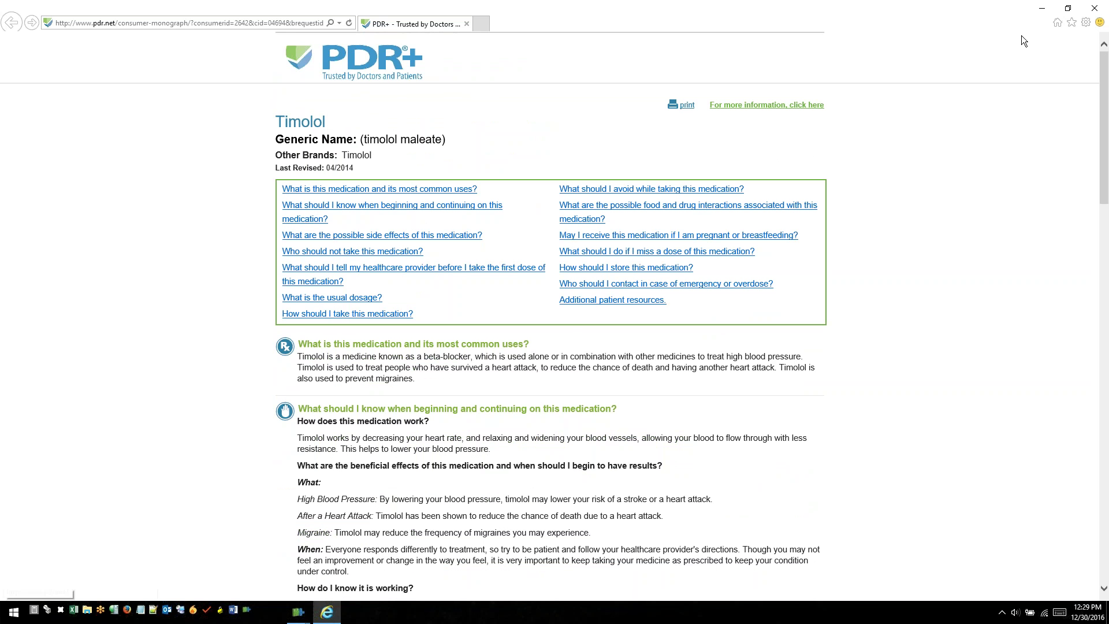
pyautogui.click(1095, 8)
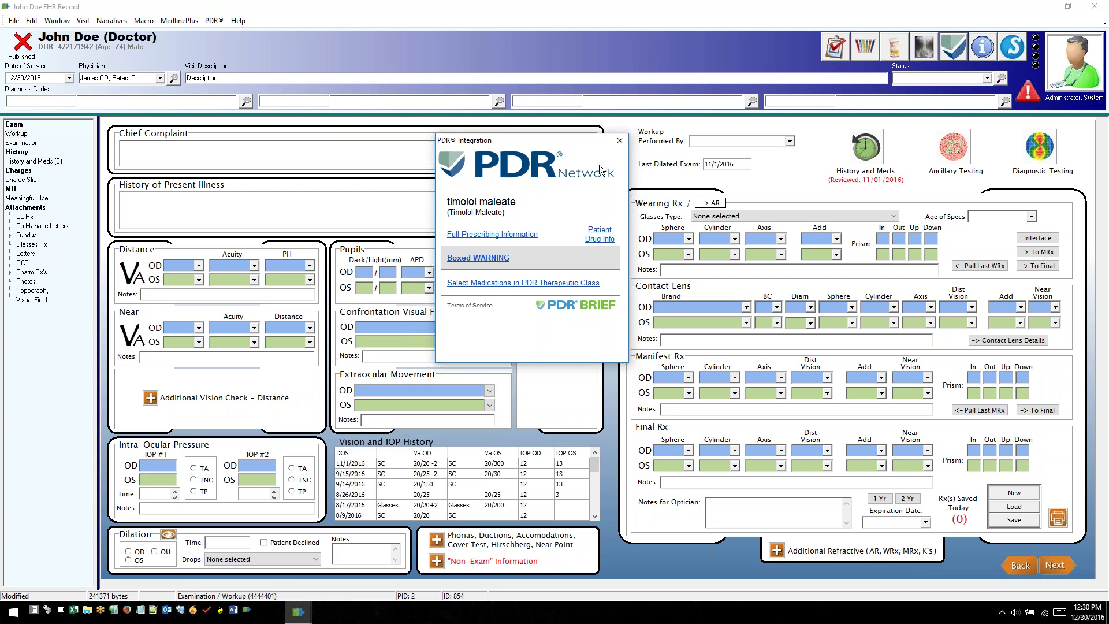
pyautogui.click(618, 142)
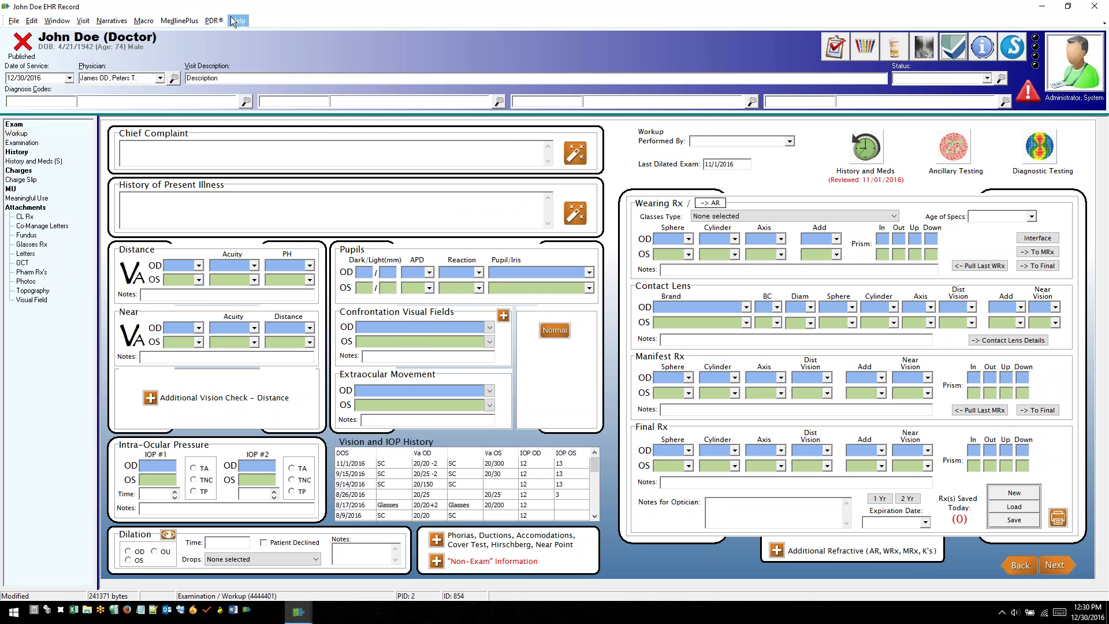
# Search PDR Reference for timolol, and close the lookup without opening a reference
pyautogui.click(215, 20)
pyautogui.click(232, 49)
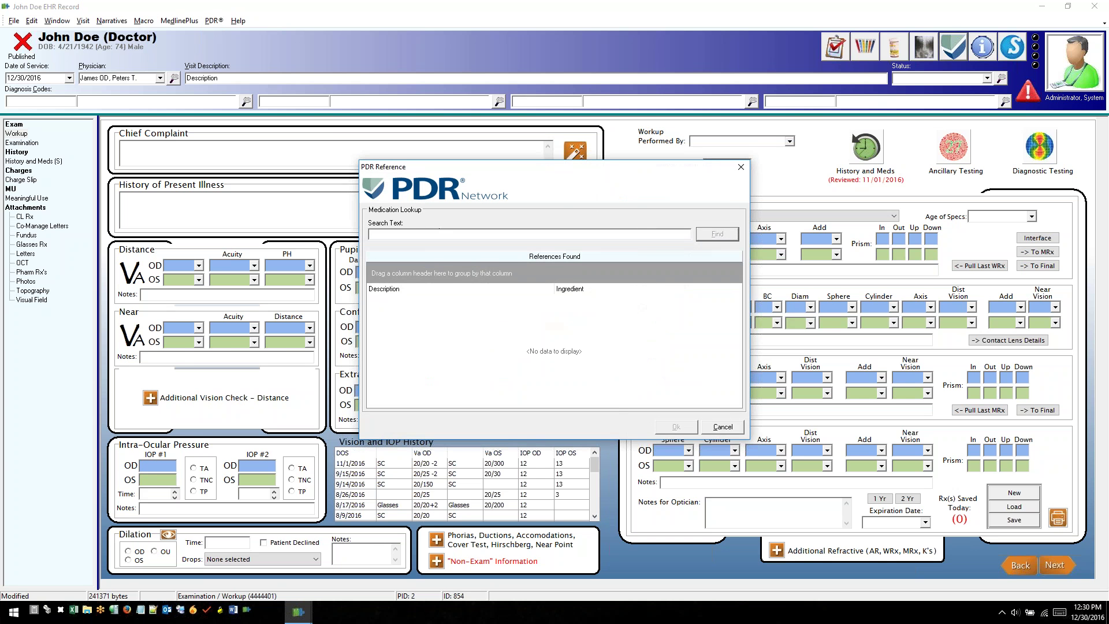
pyautogui.write('timolol')
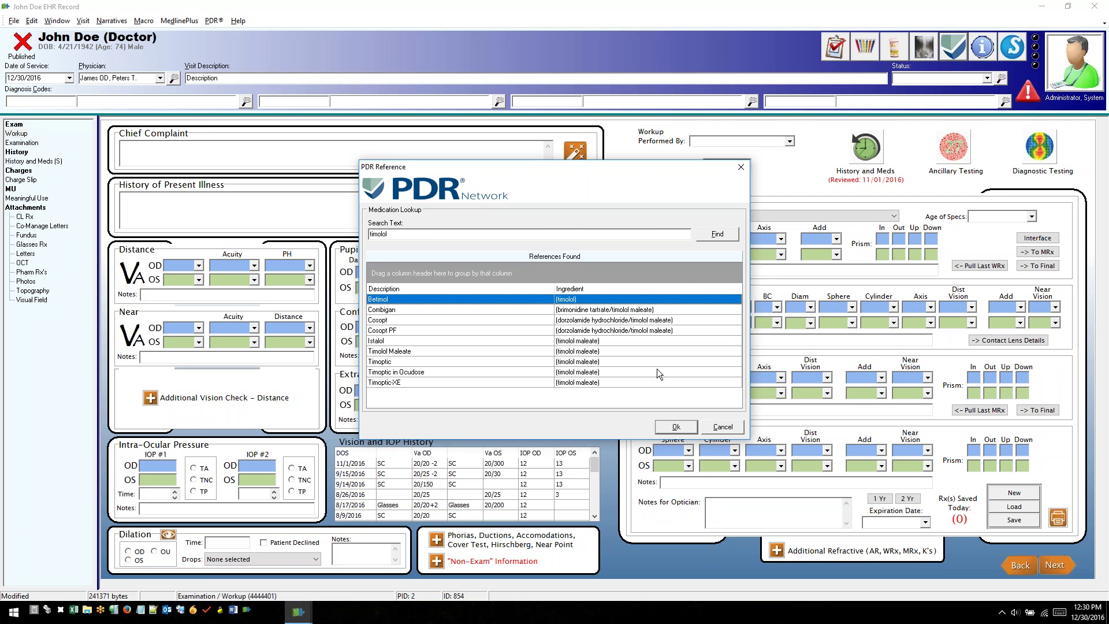
pyautogui.click(722, 427)
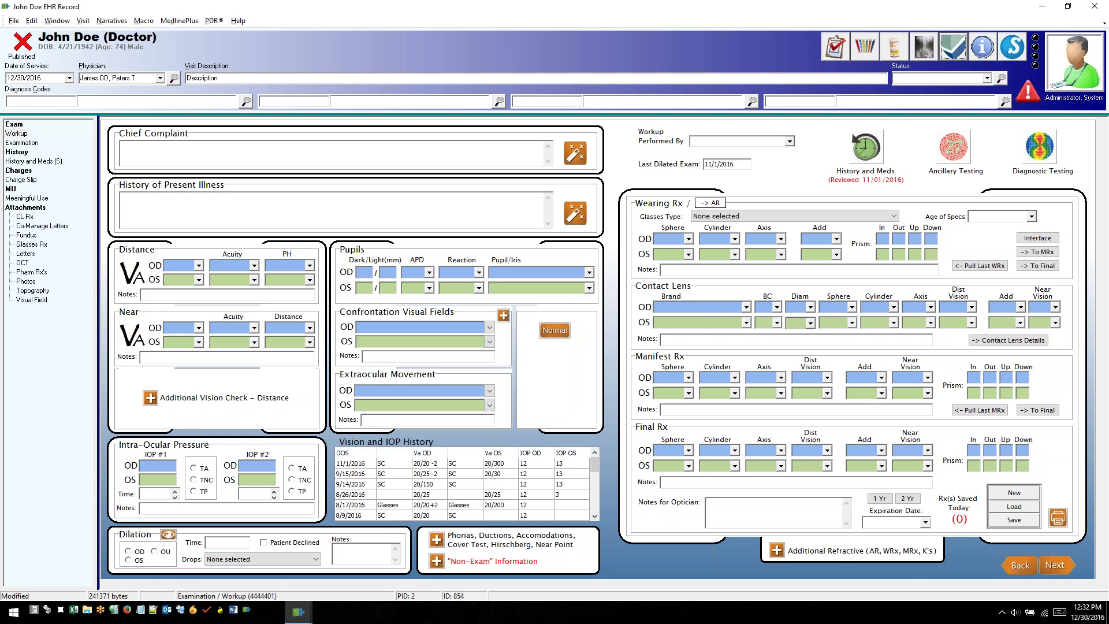
# View MedlinePlus patient education for the timolol ophthalmic solution in the patient's History and Meds, and close it
pyautogui.click(42, 161)
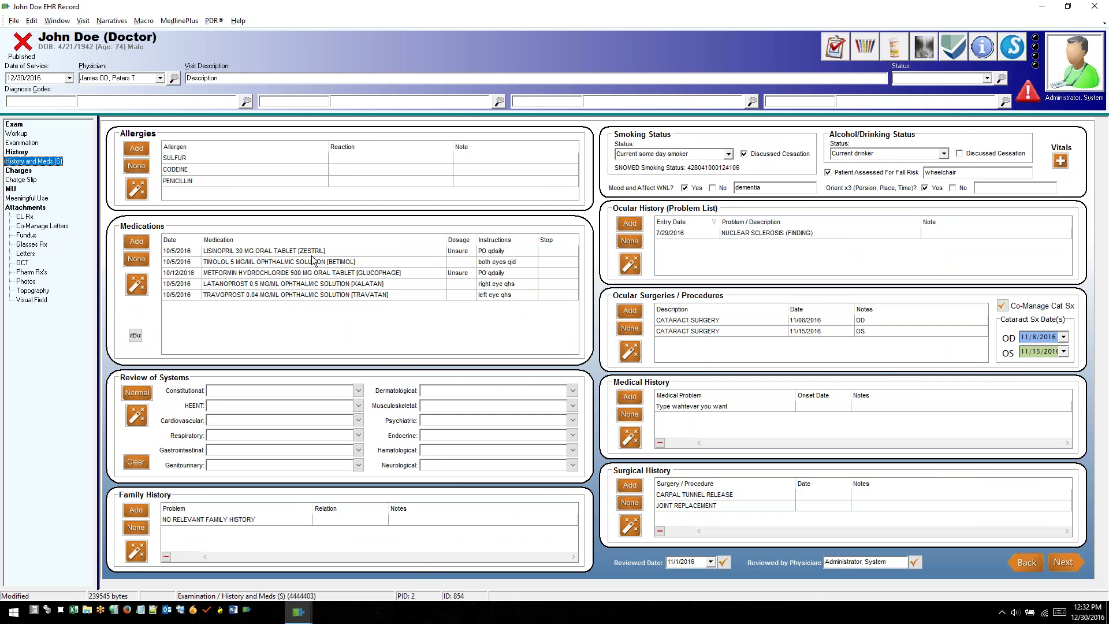
pyautogui.click(311, 263)
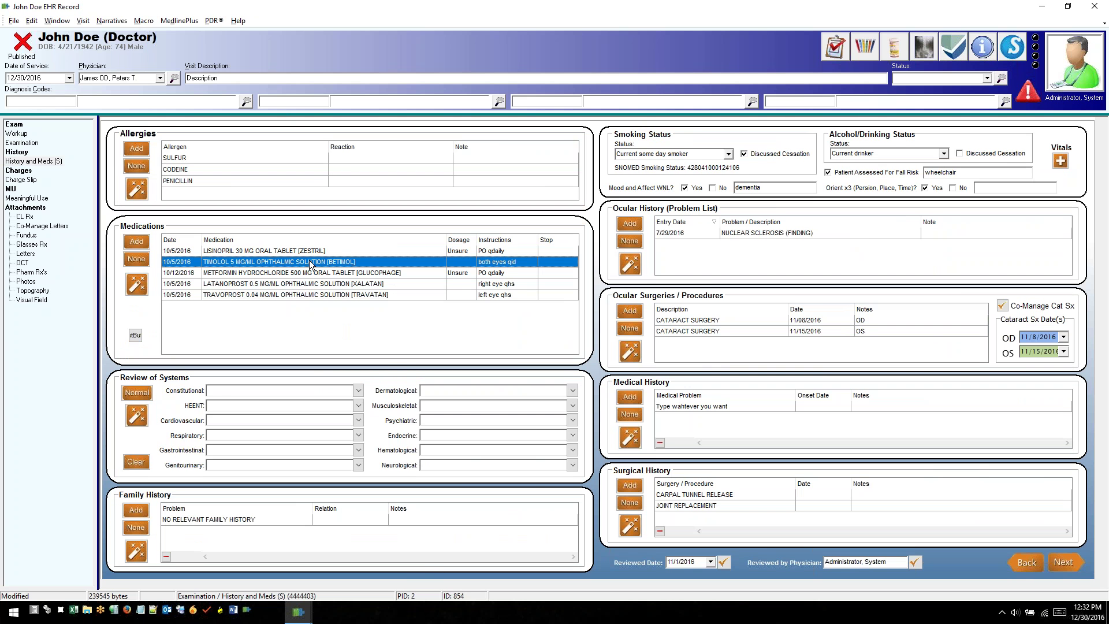
pyautogui.click(991, 53)
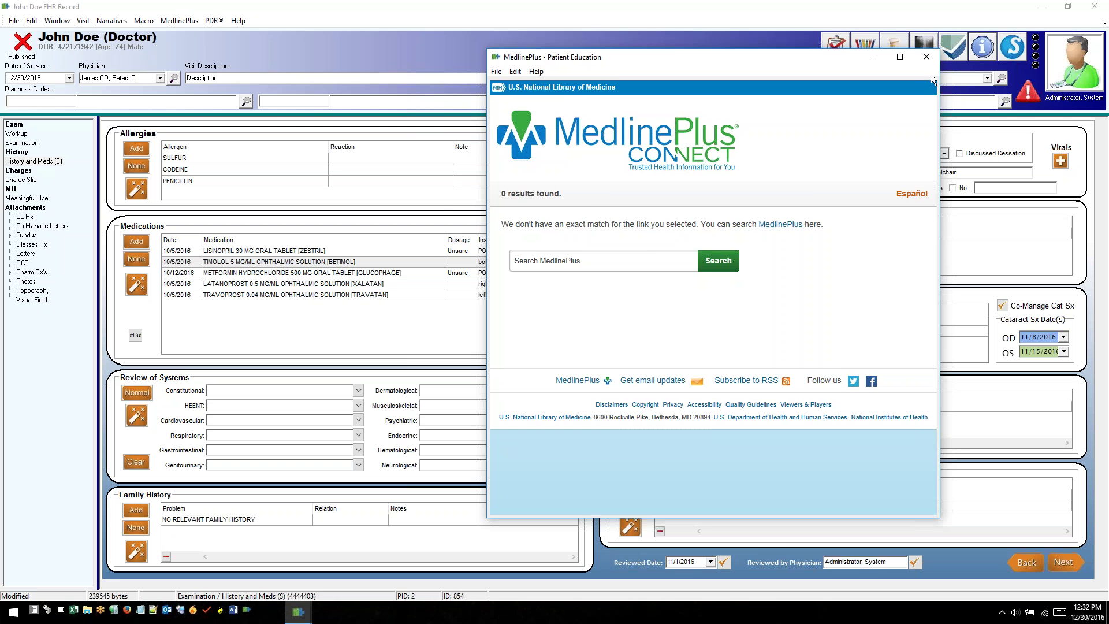
pyautogui.click(927, 57)
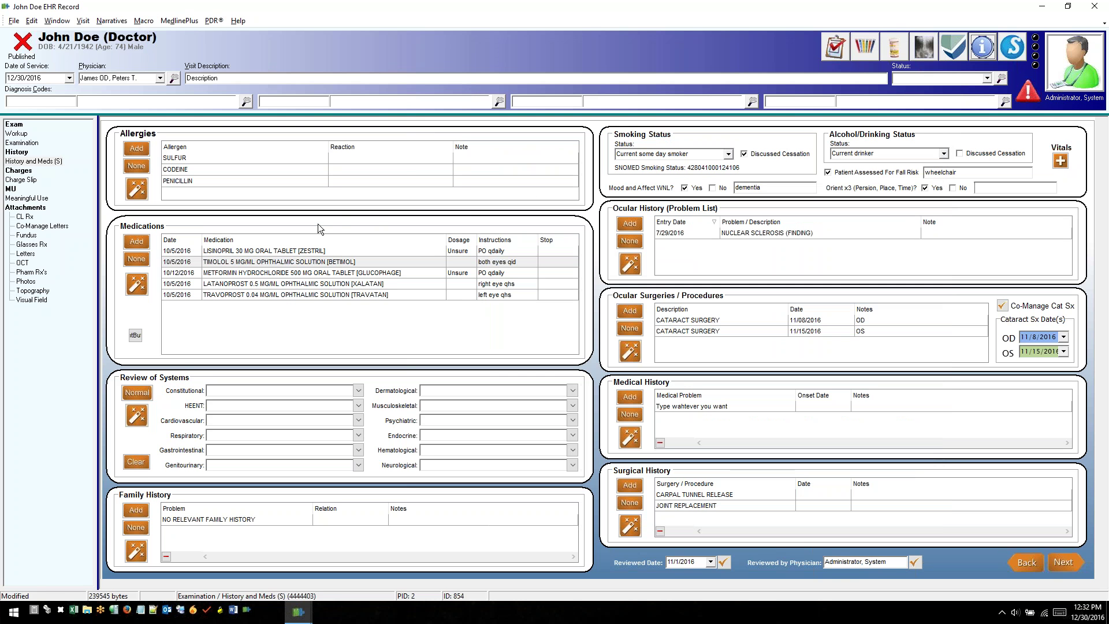
# Open Patient Education for the timolol entry in the Medications list through its prescription options, and close the MedlinePlus window
pyautogui.rightClick(301, 264)
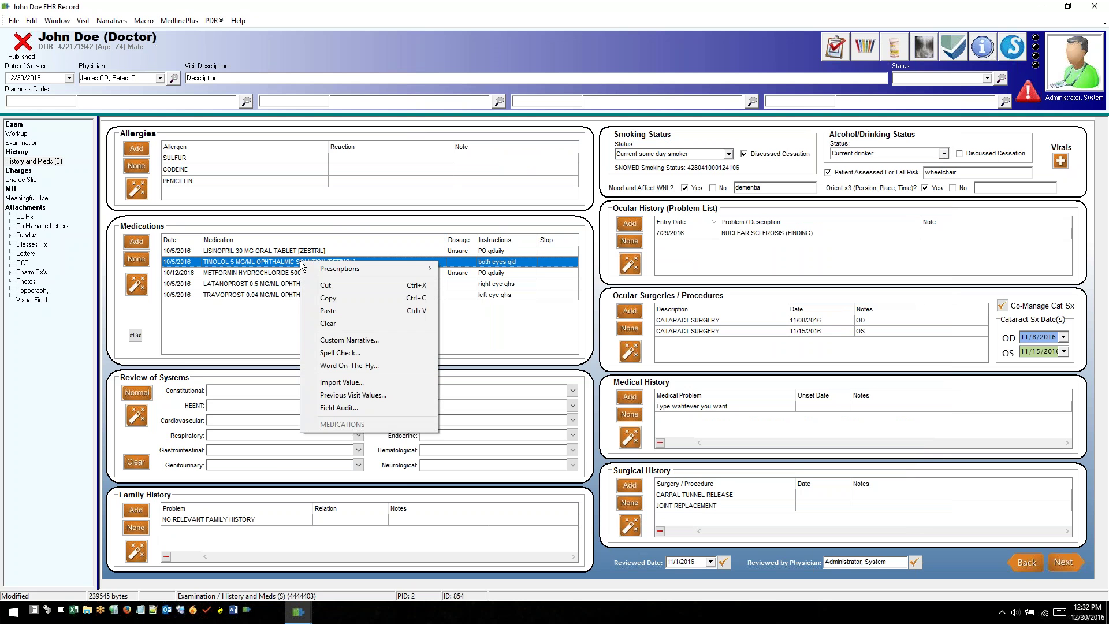
pyautogui.moveTo(352, 268)
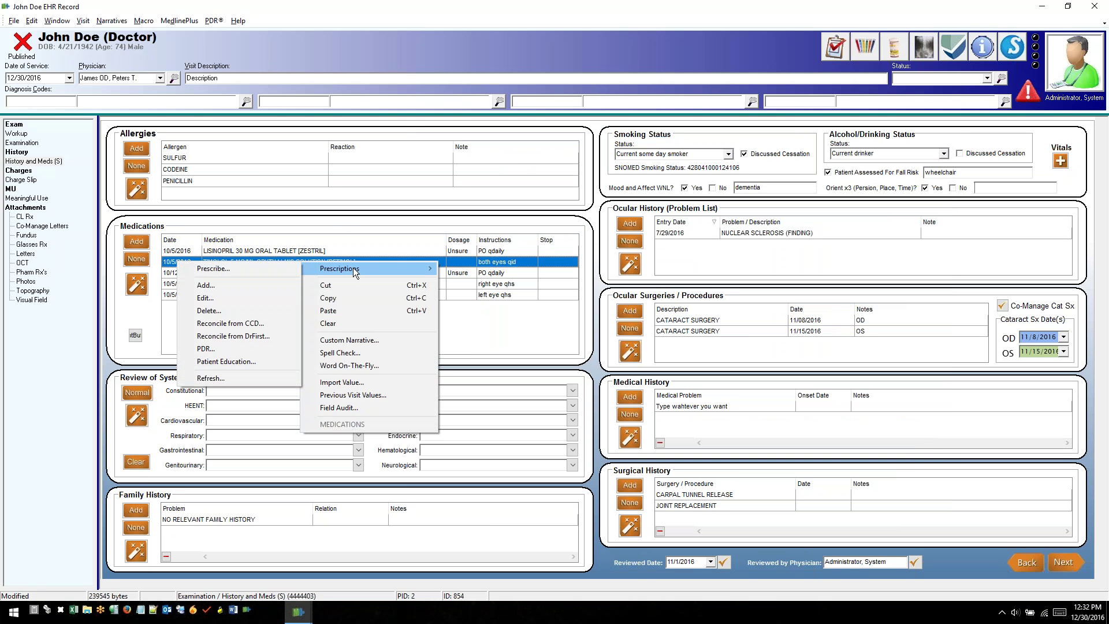
pyautogui.click(233, 362)
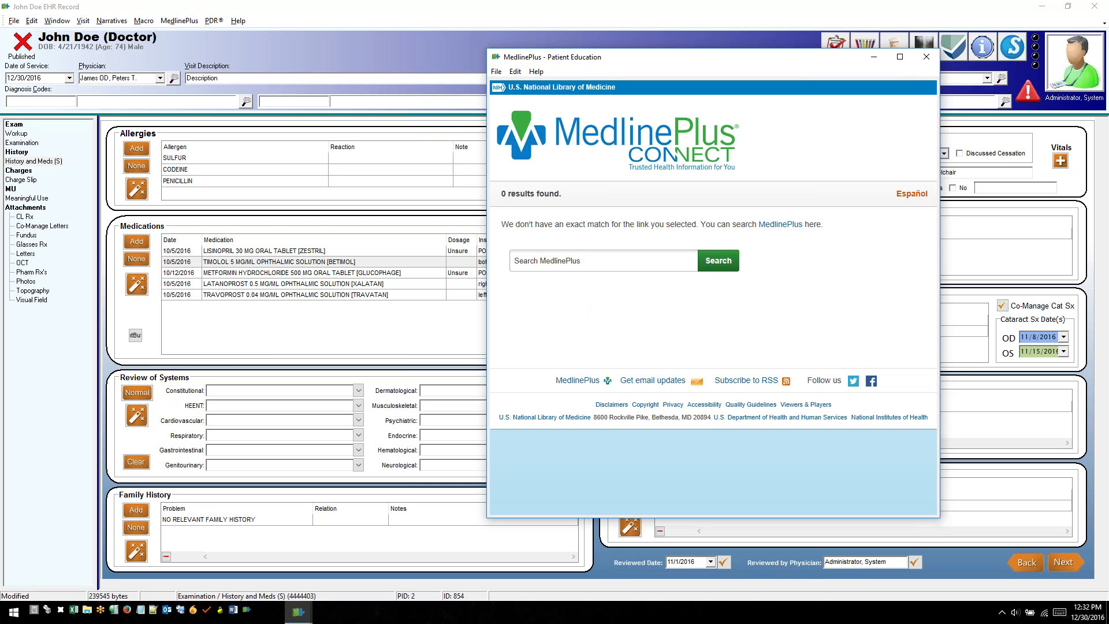
pyautogui.click(926, 57)
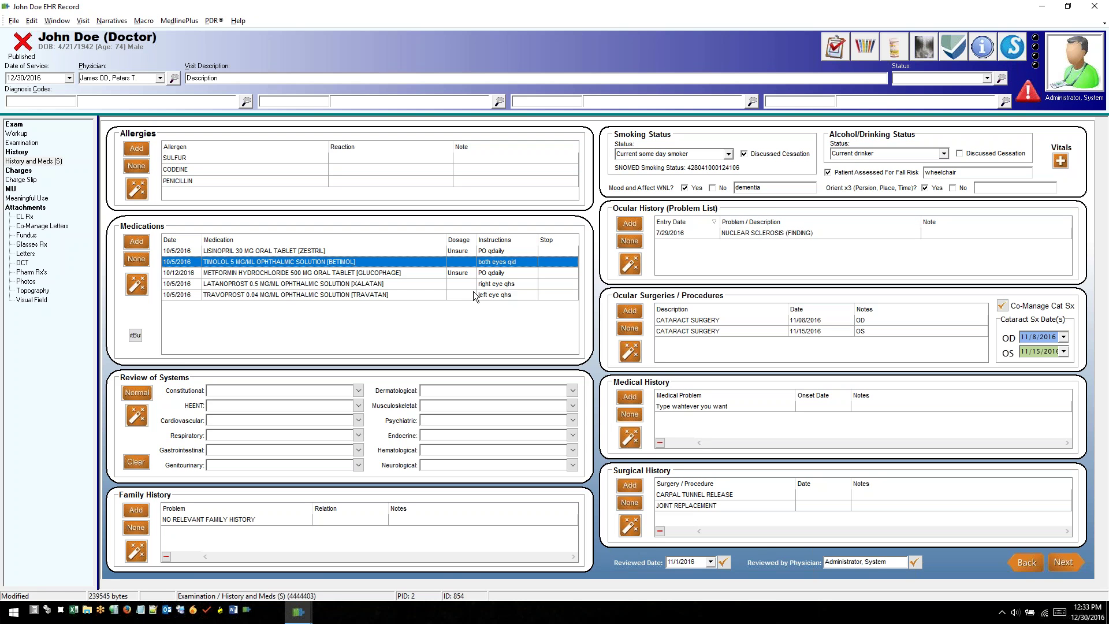
# Try to show the LDM Group patient education for timolol 5 mg/mL, and close the LDM Integration window
pyautogui.click(1013, 47)
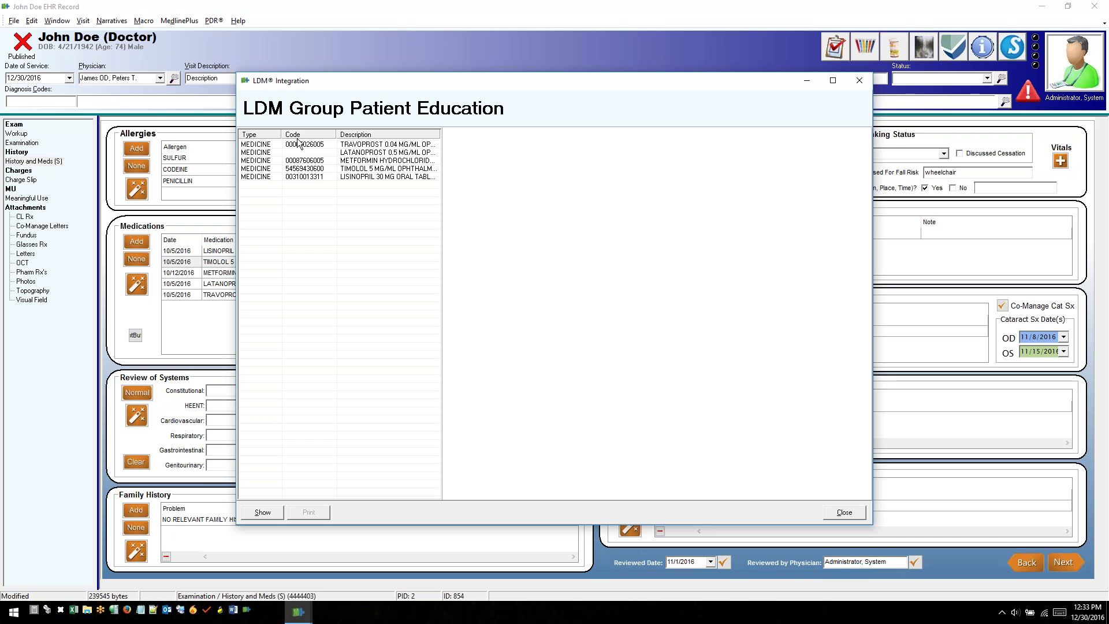
pyautogui.click(309, 168)
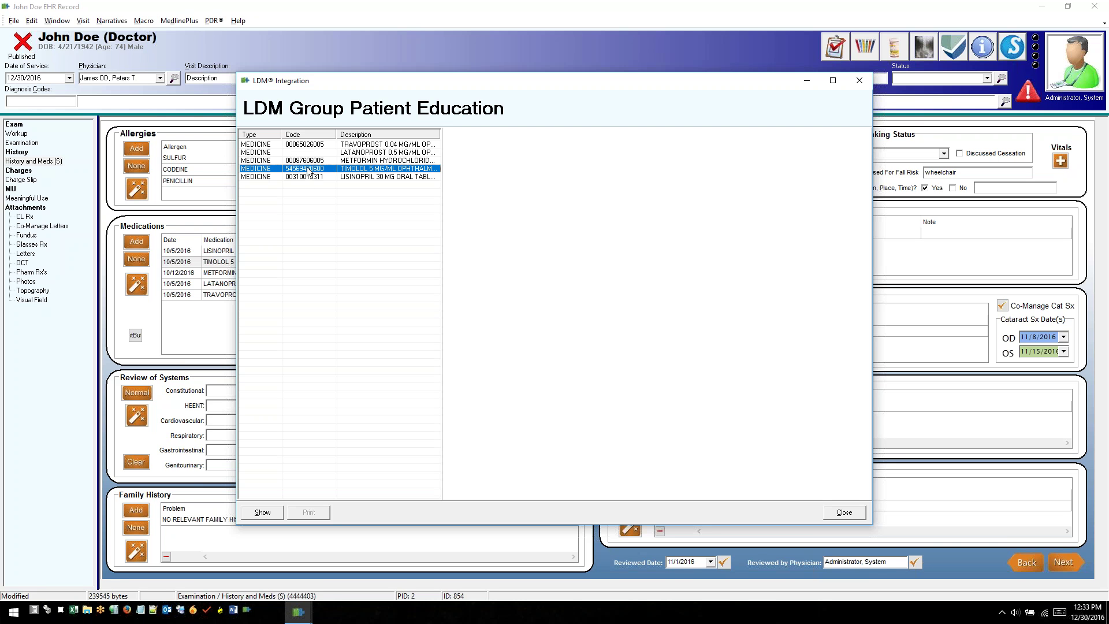
pyautogui.click(262, 513)
pyautogui.click(269, 511)
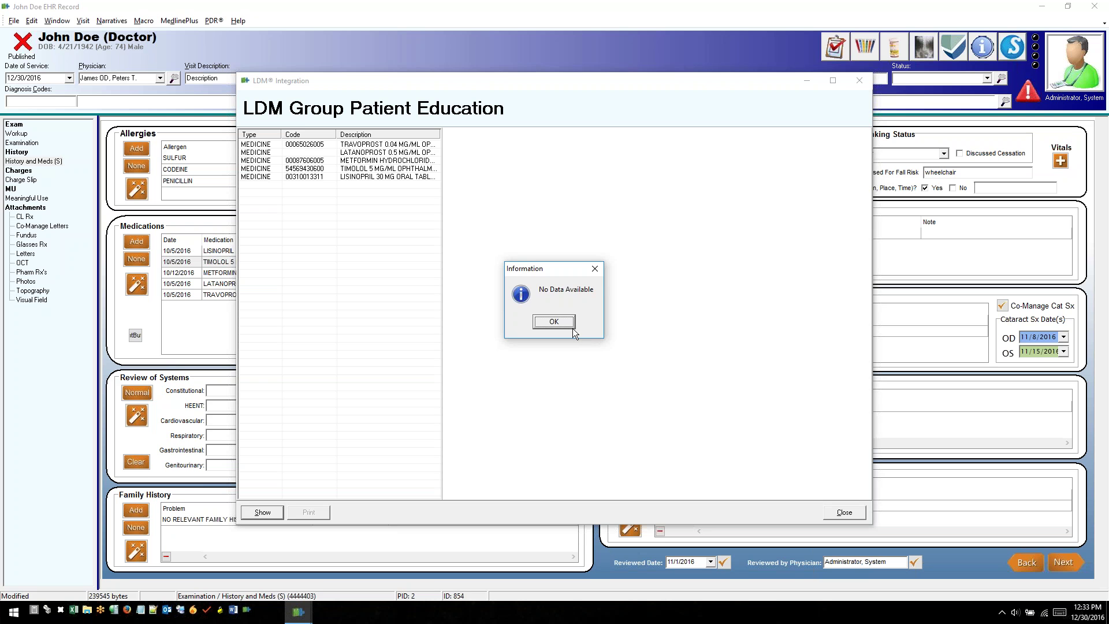
pyautogui.click(558, 322)
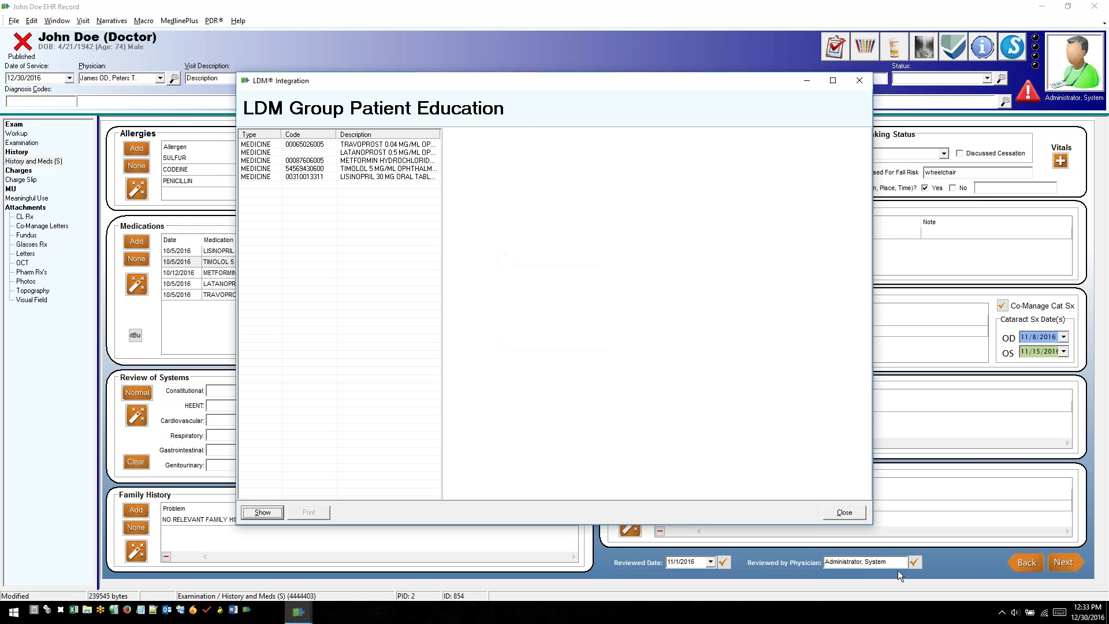
pyautogui.click(842, 512)
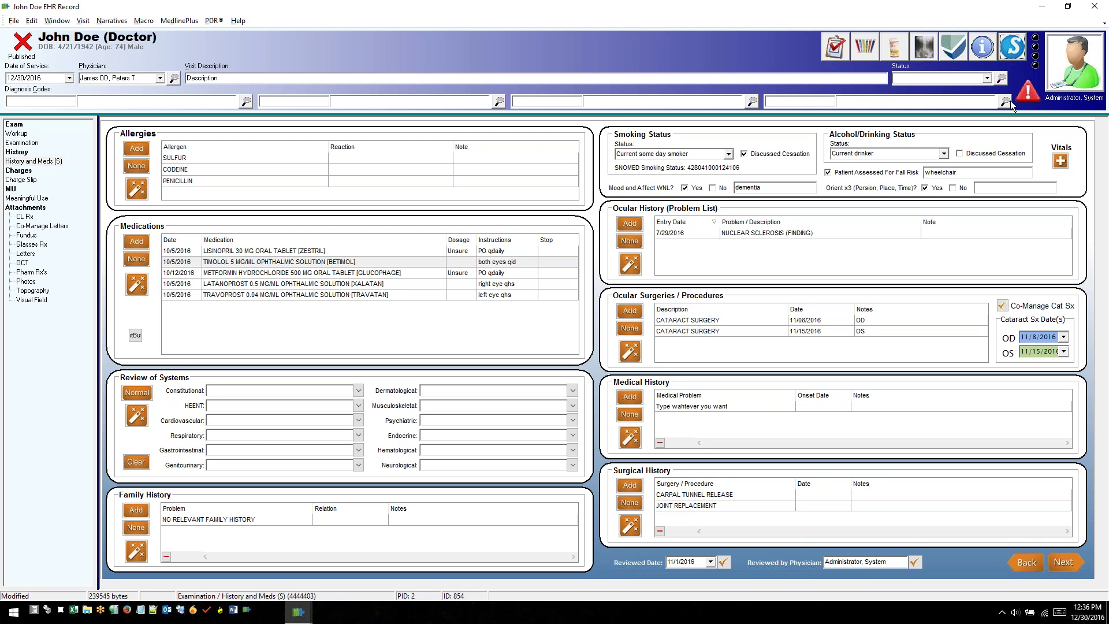
# Check the directives in the patient's account window, restore its EHR visit list, and return to the EHR record
pyautogui.moveTo(1043, 103)
pyautogui.click(298, 612)
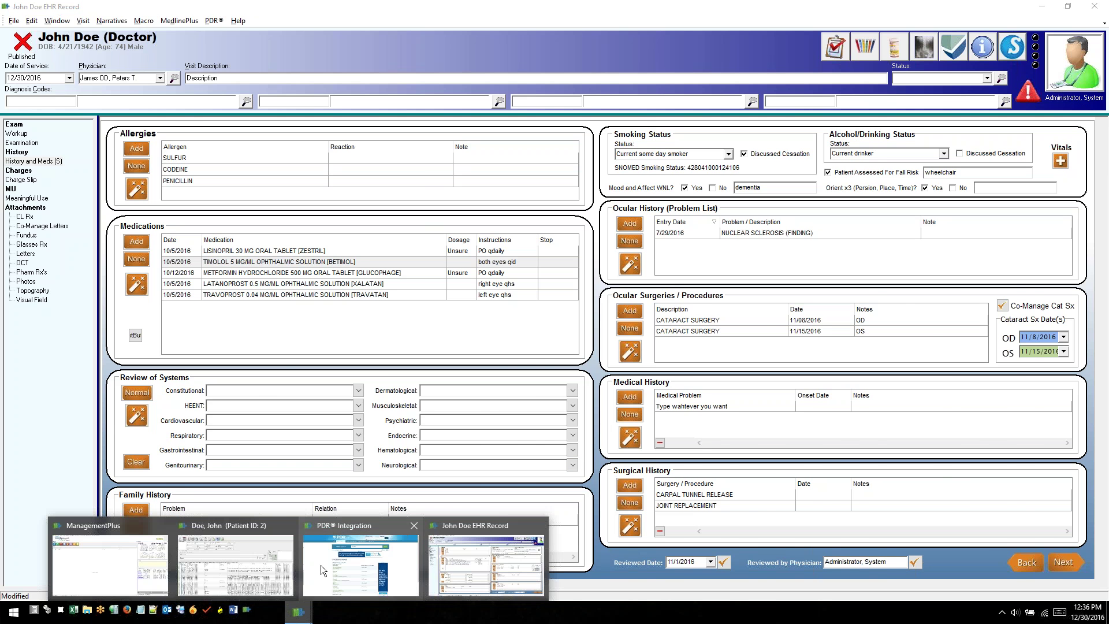
pyautogui.click(255, 560)
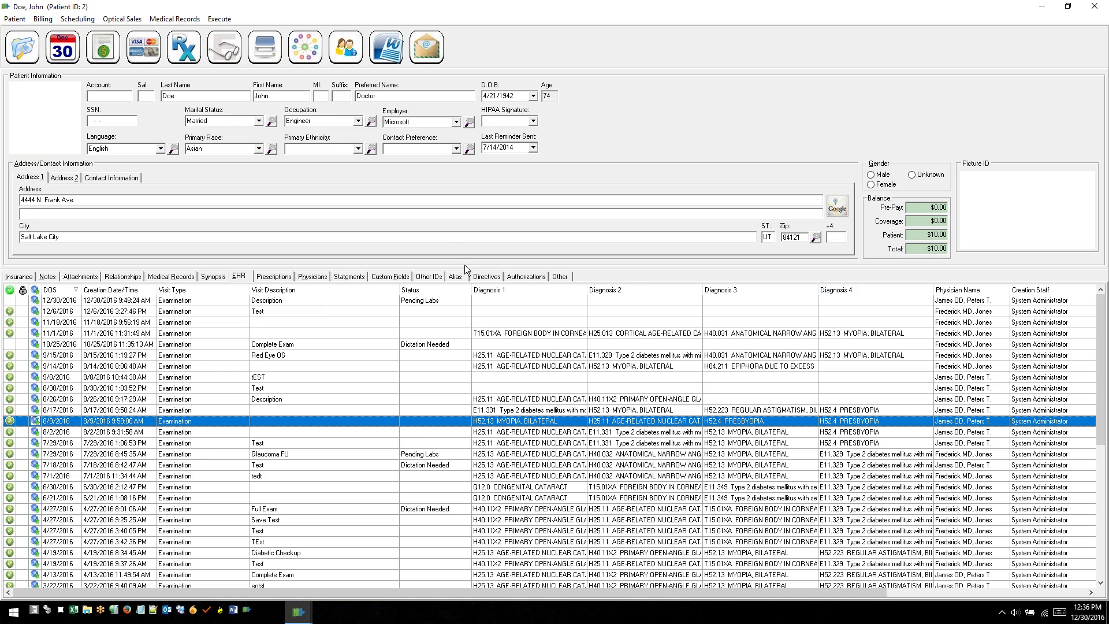
pyautogui.click(487, 277)
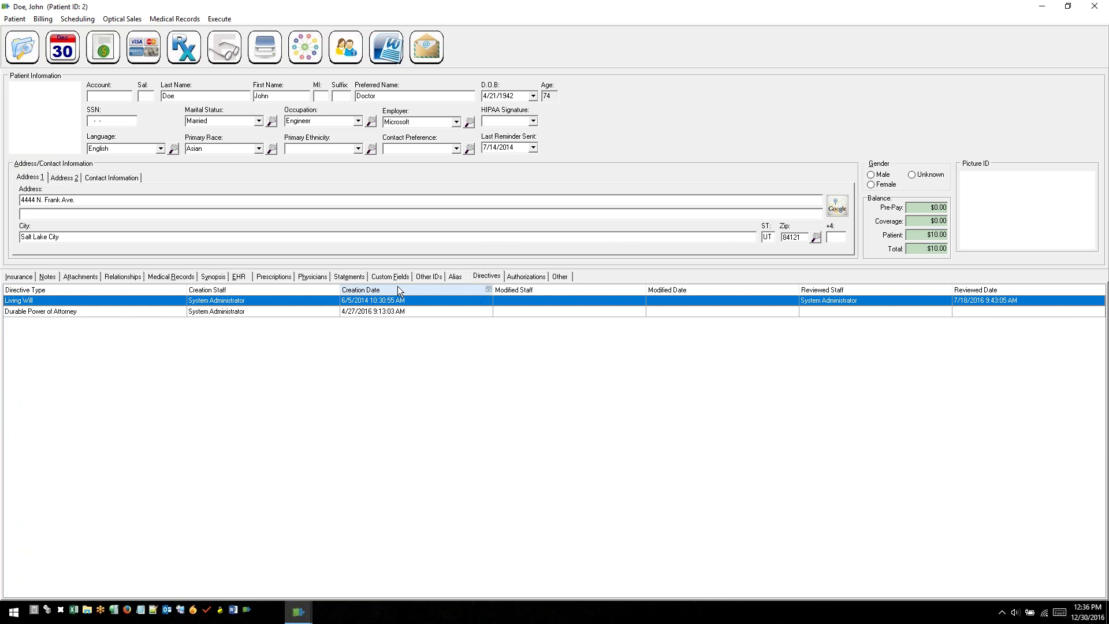
pyautogui.click(244, 277)
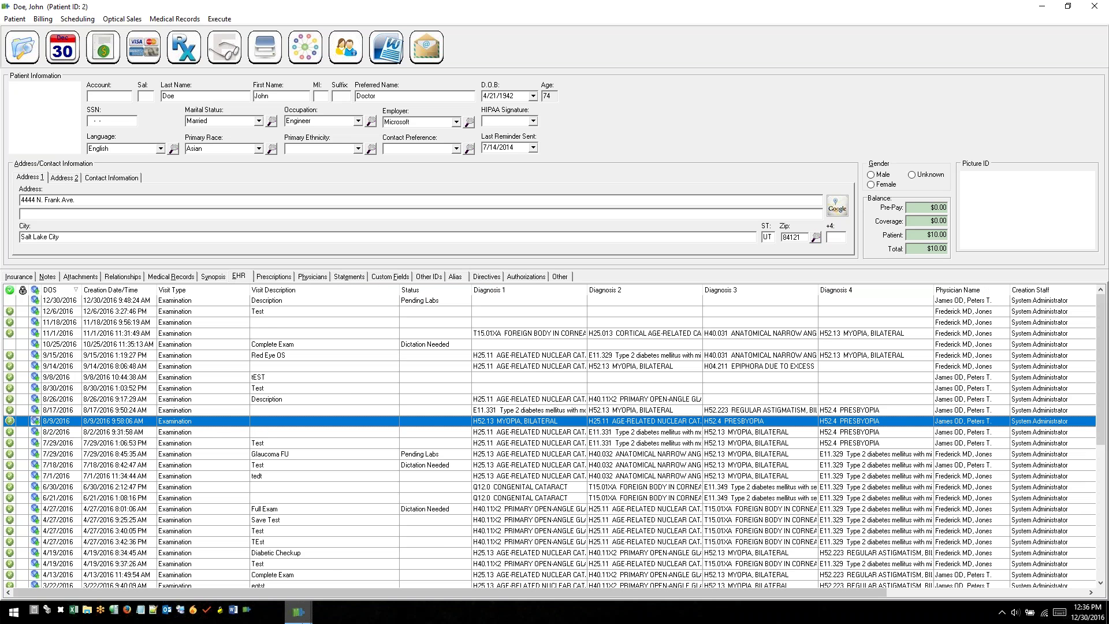
pyautogui.moveTo(305, 616)
pyautogui.click(522, 578)
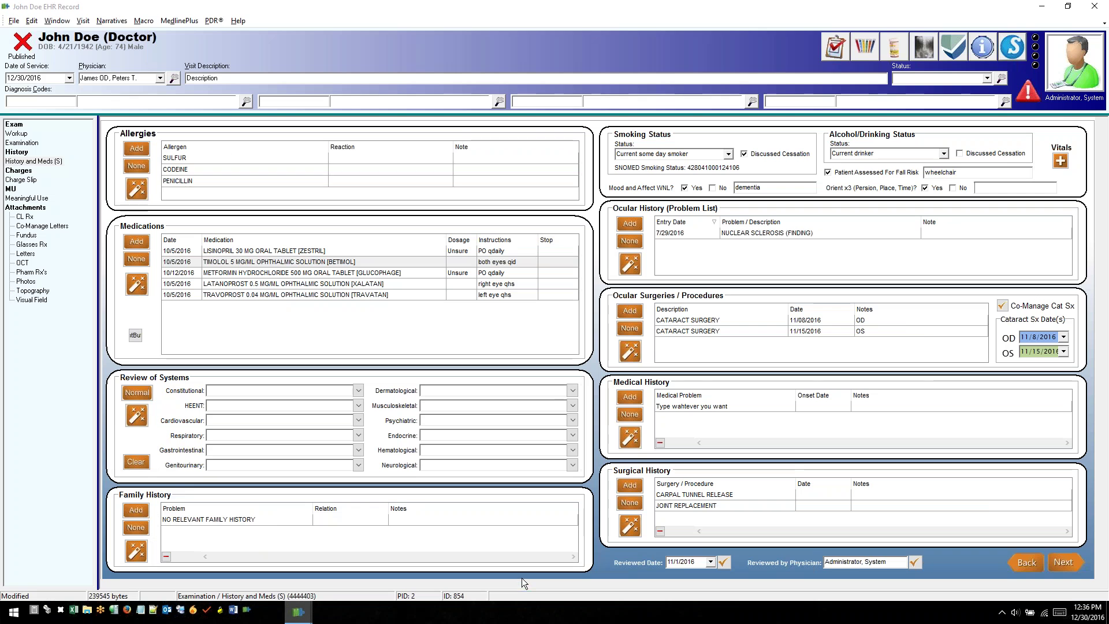